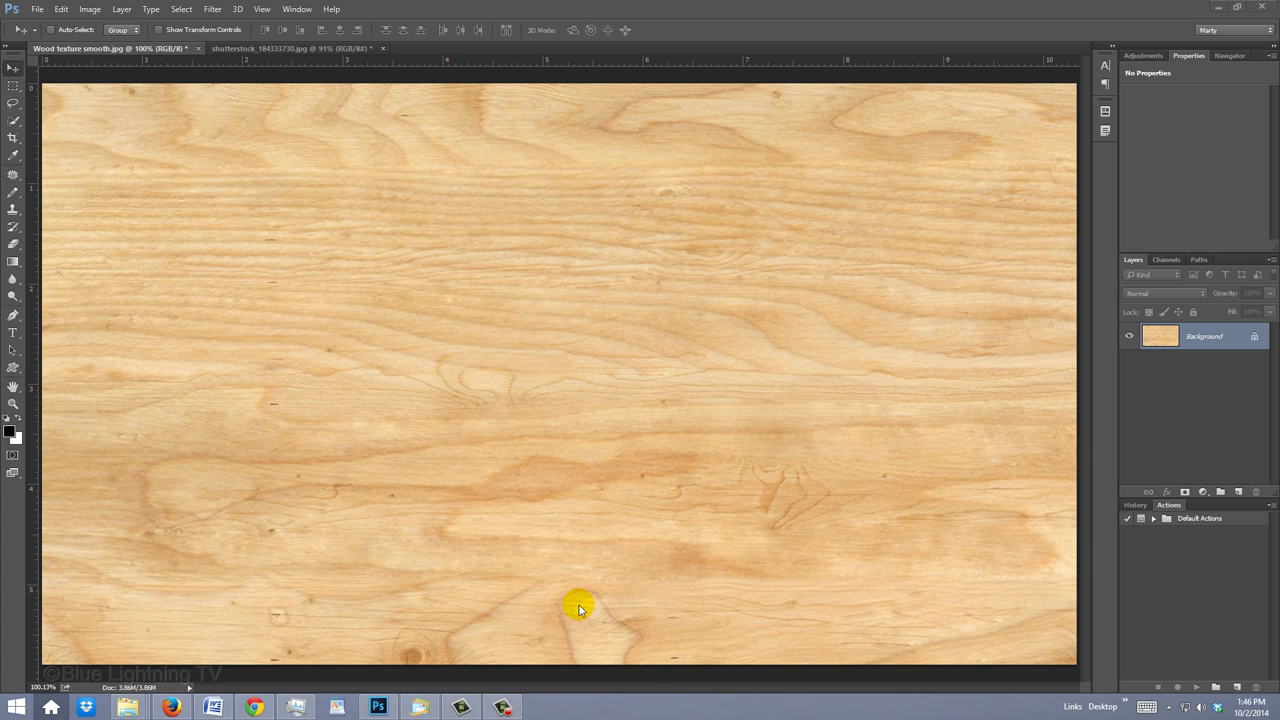
Step: Bring the tiger photo document to the front, leaving the wood texture document open
left_click(343, 50)
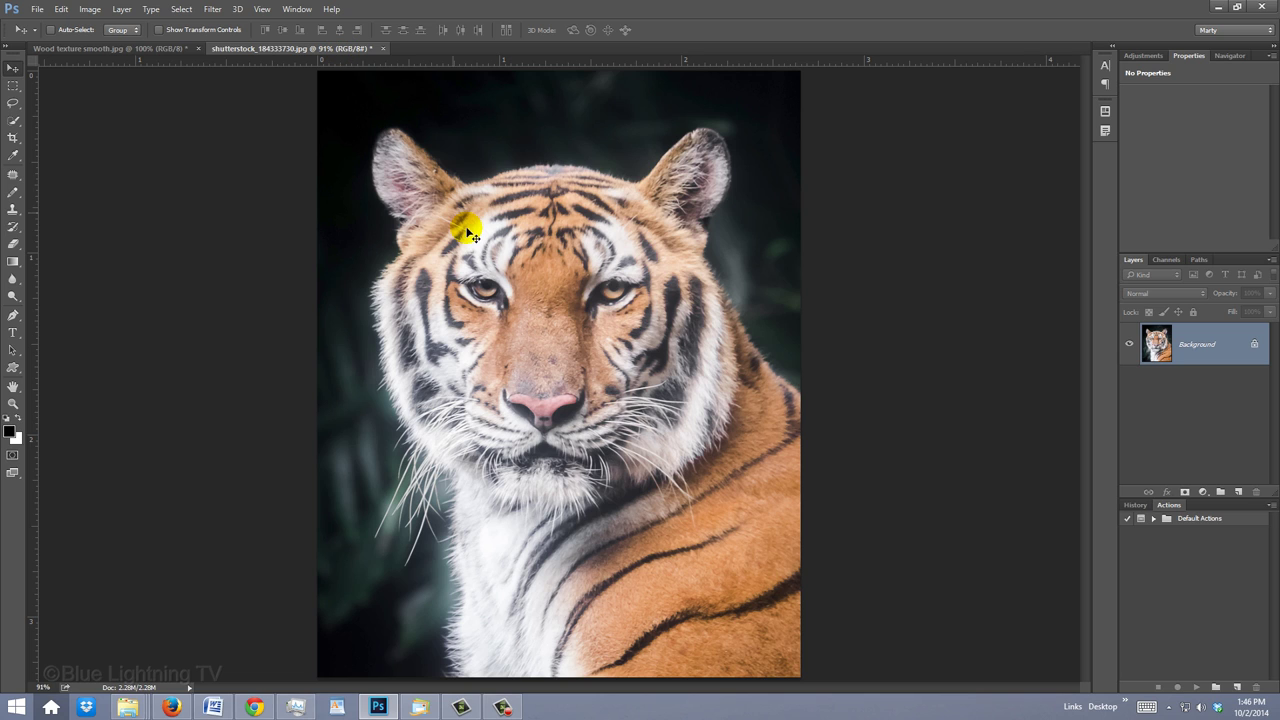
Step: Use the Move tool to drag the tiger image onto the wood texture canvas as Layer 1
key("v")
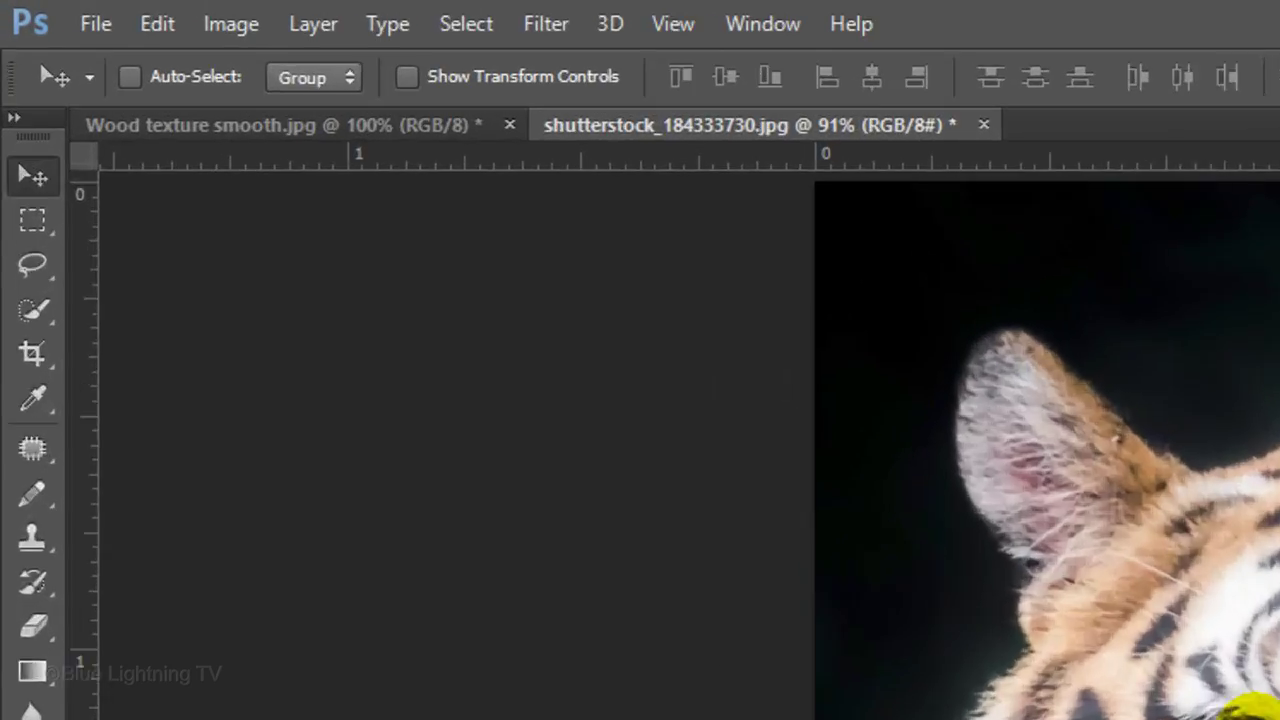
left_click_drag(538, 319, 204, 96)
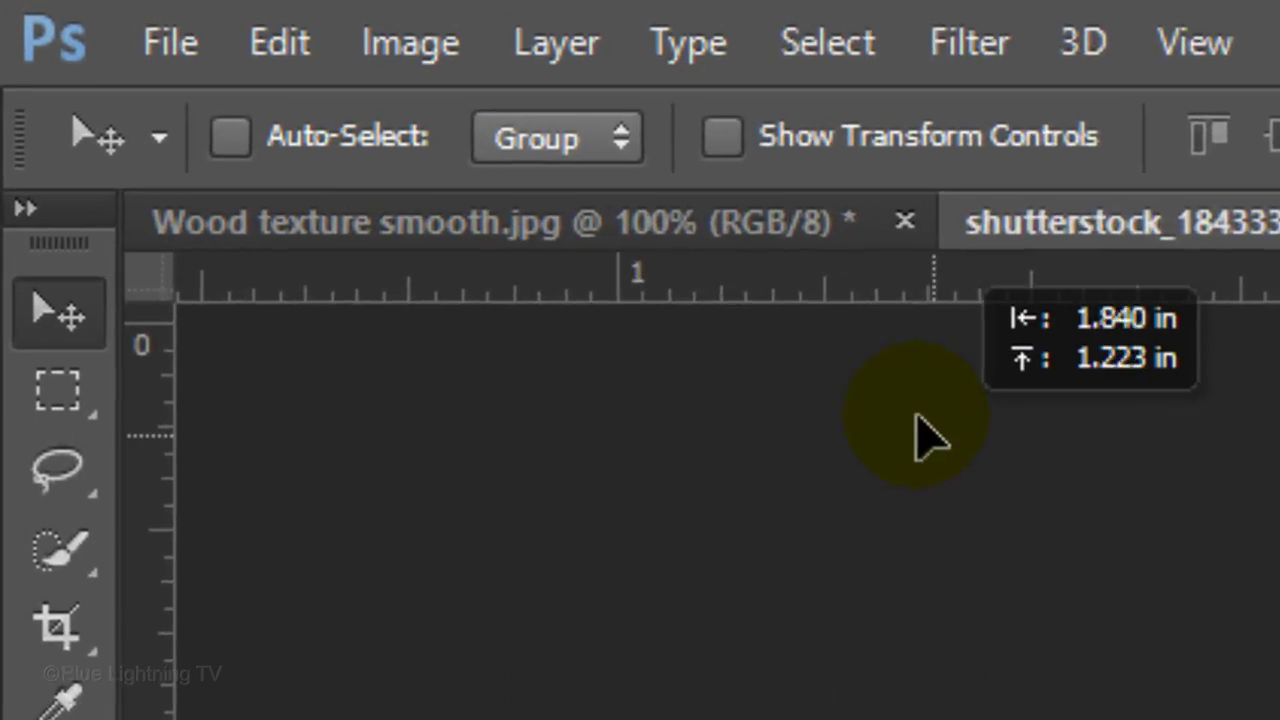
left_click_drag(930, 440, 768, 224)
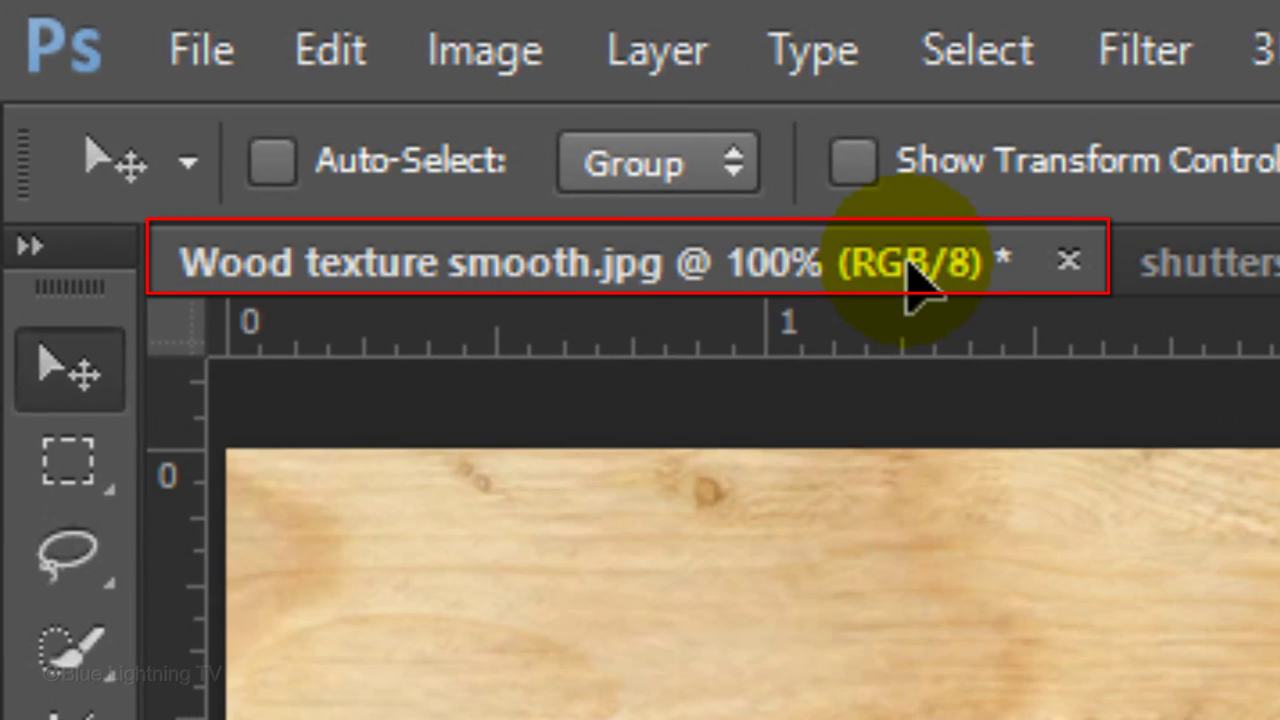
left_click_drag(915, 280, 915, 280)
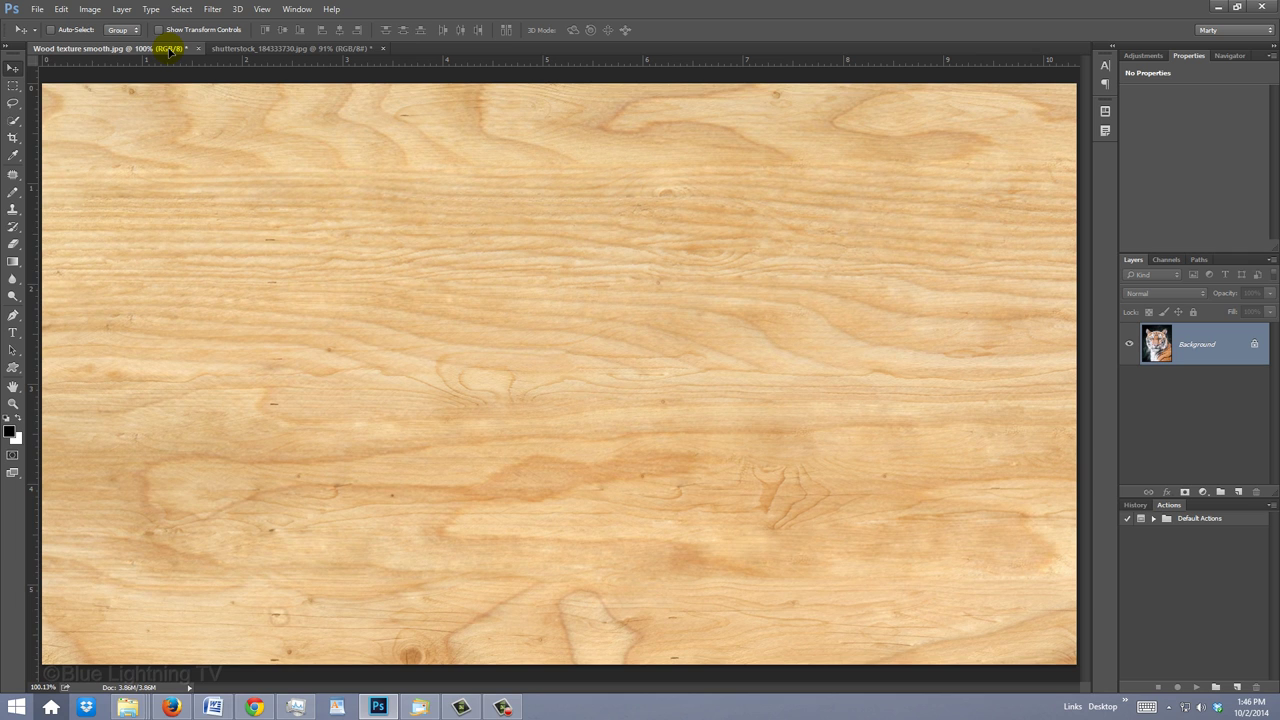
left_click_drag(170, 50, 598, 388)
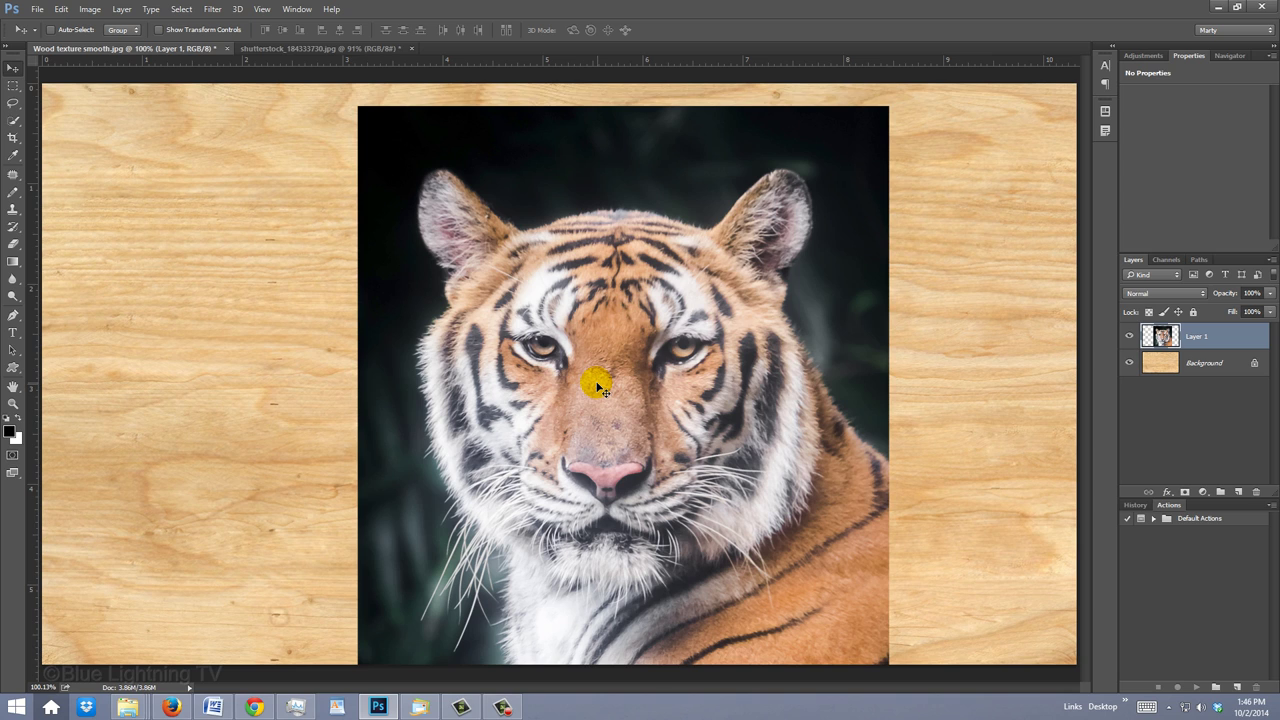
Step: Free-transform the tiger layer proportionally from its centre to fit the wood canvas height
key("ctrl+t")
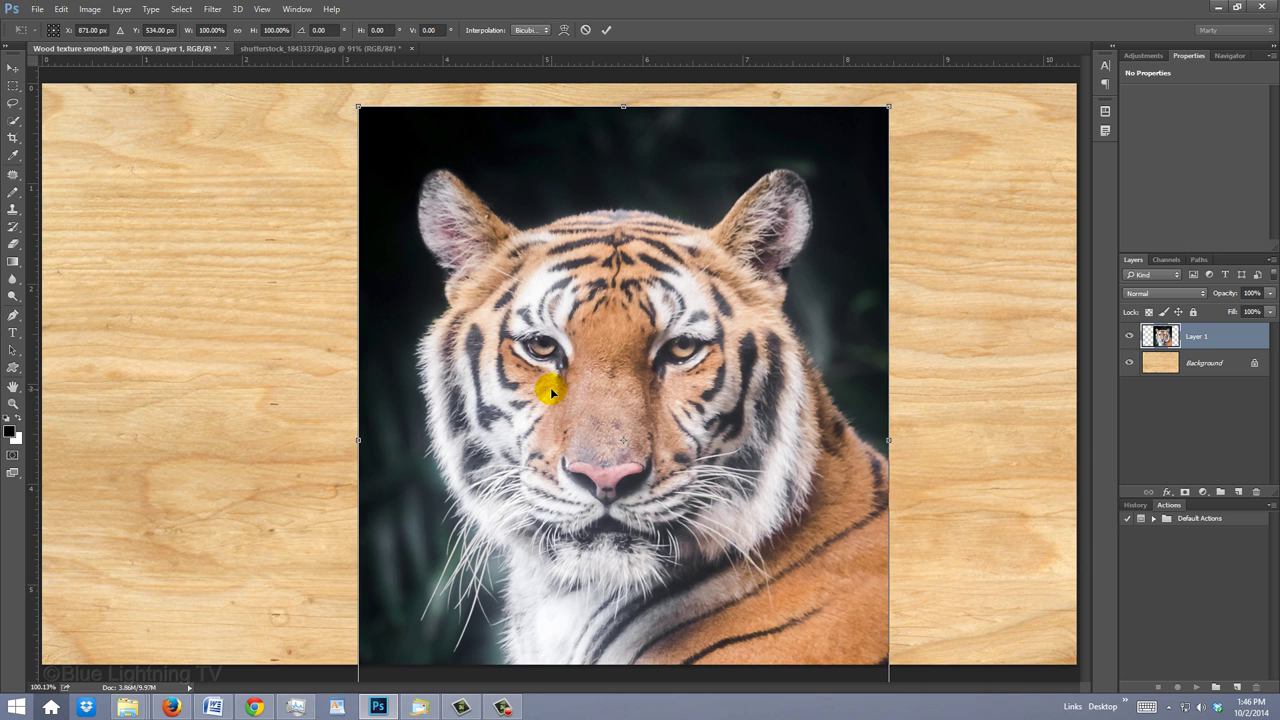
key("ctrl+0")
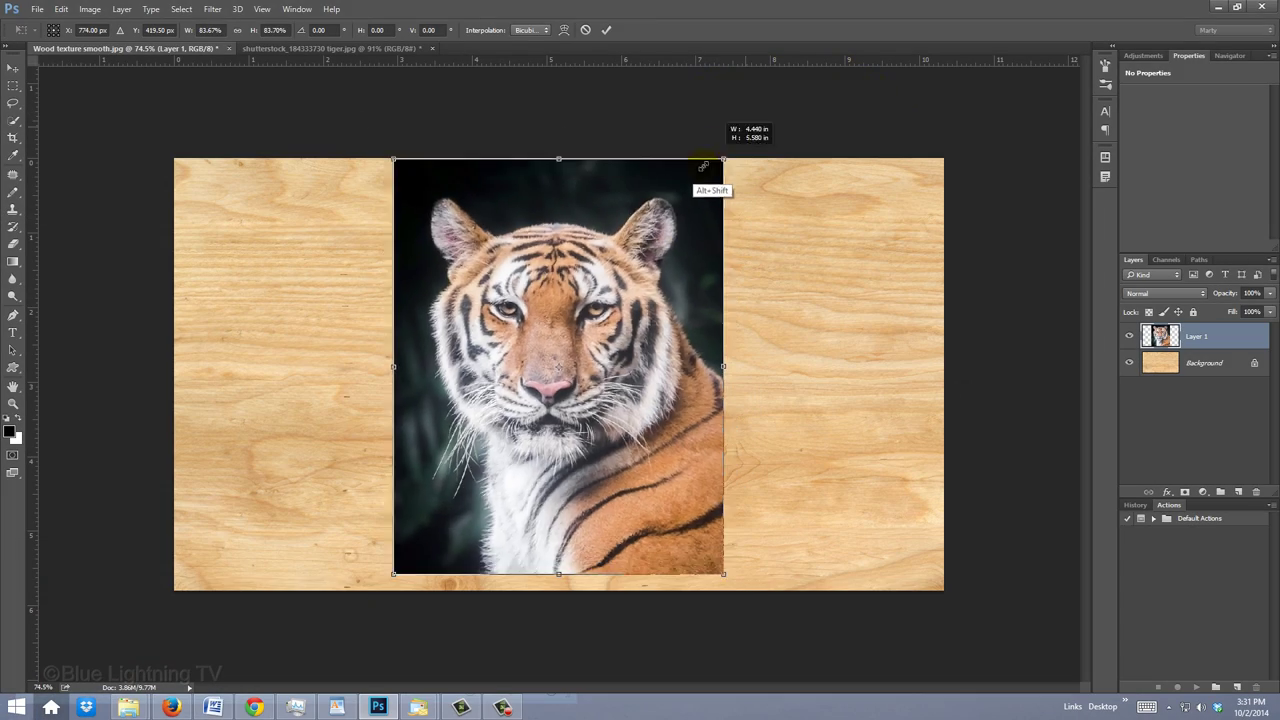
left_click_drag(700, 163, 760, 113)
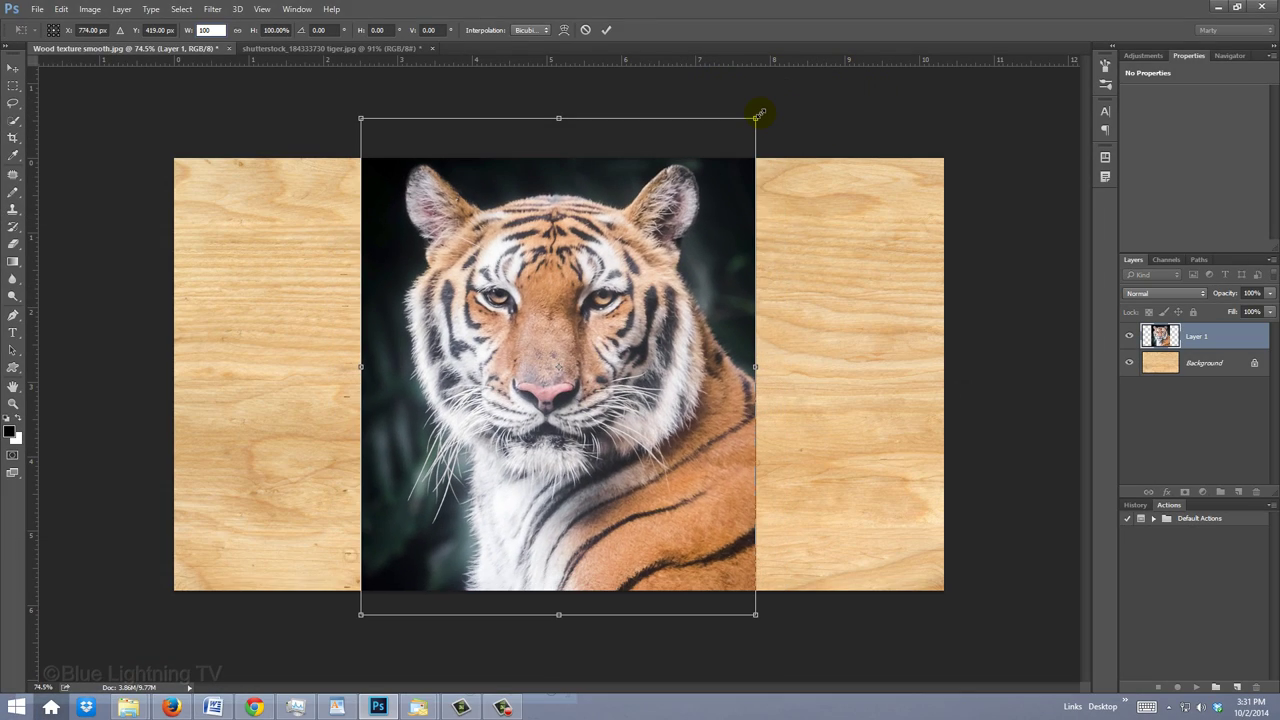
key("Return")
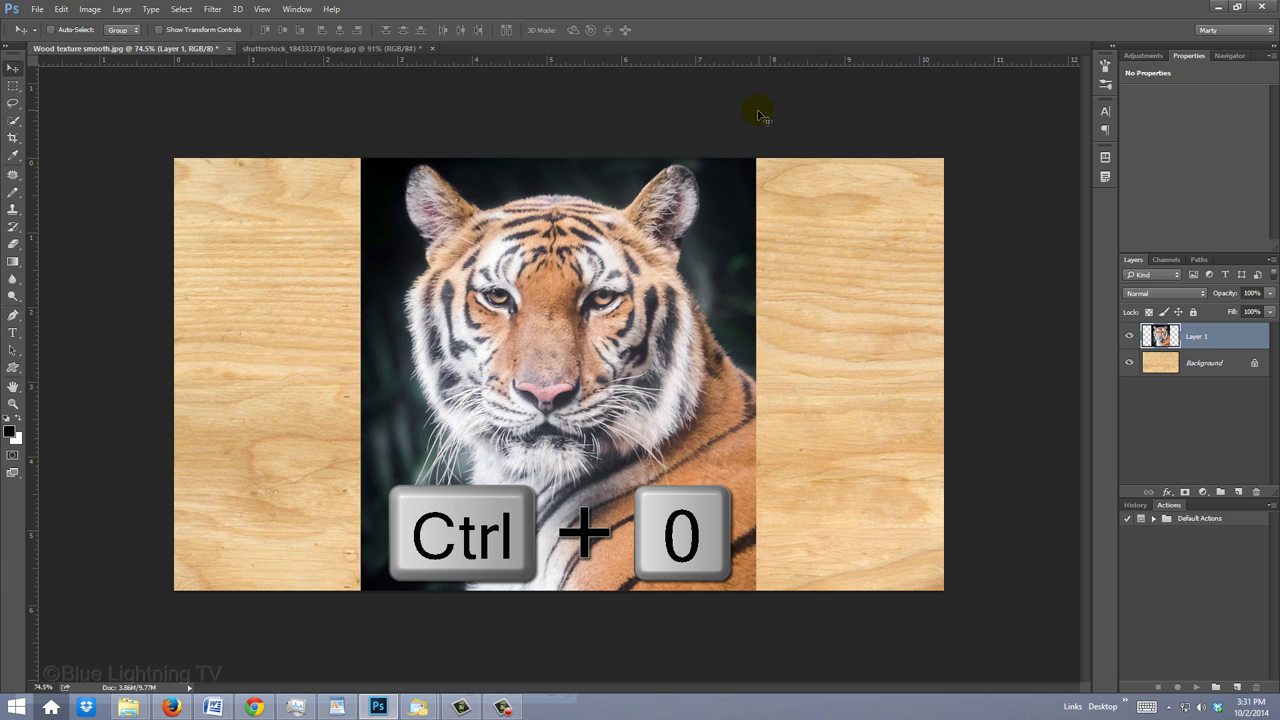
key("ctrl+0")
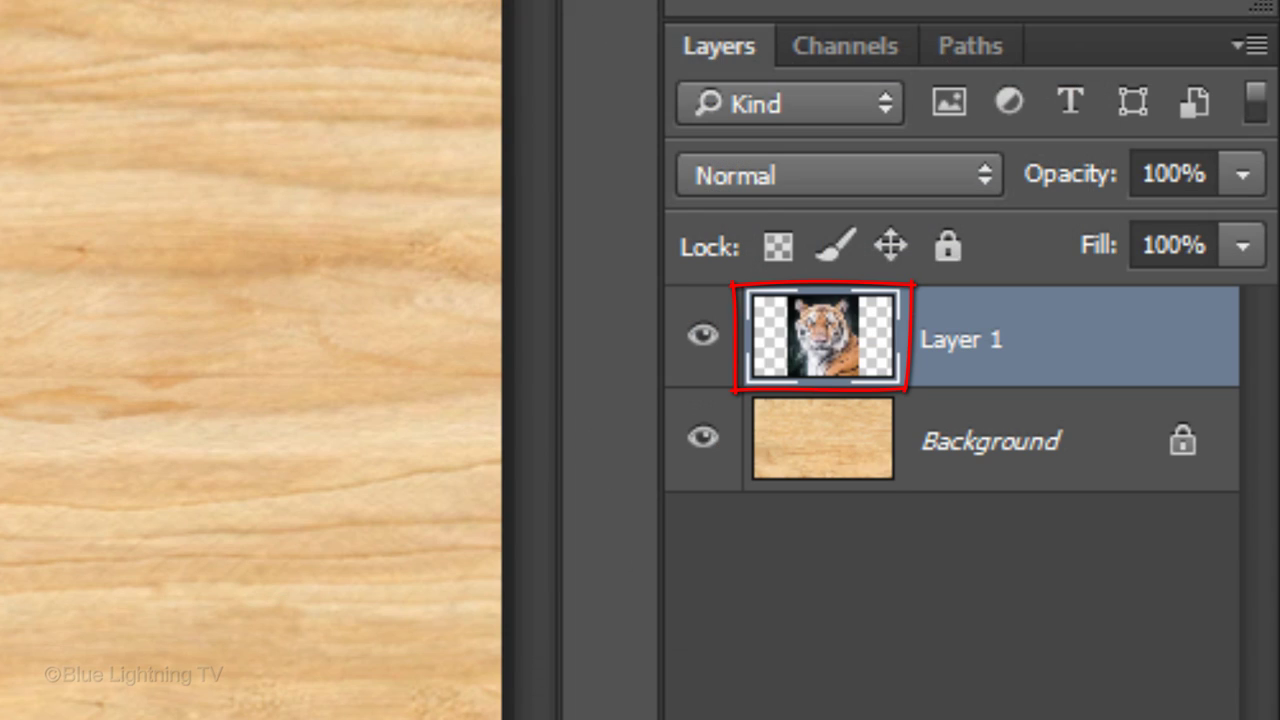
Step: Duplicate the tiger layer, desaturate the copy to black and white, then duplicate that copy
key("ctrl+j")
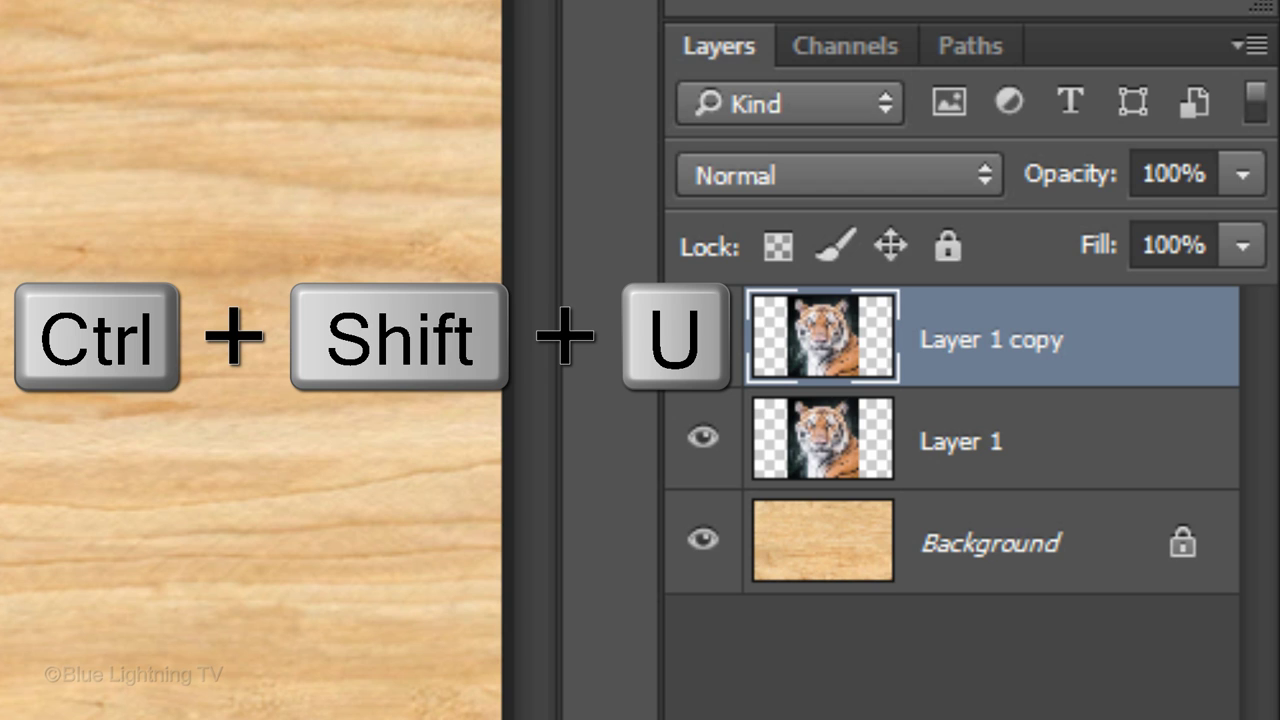
key("ctrl+shift+u")
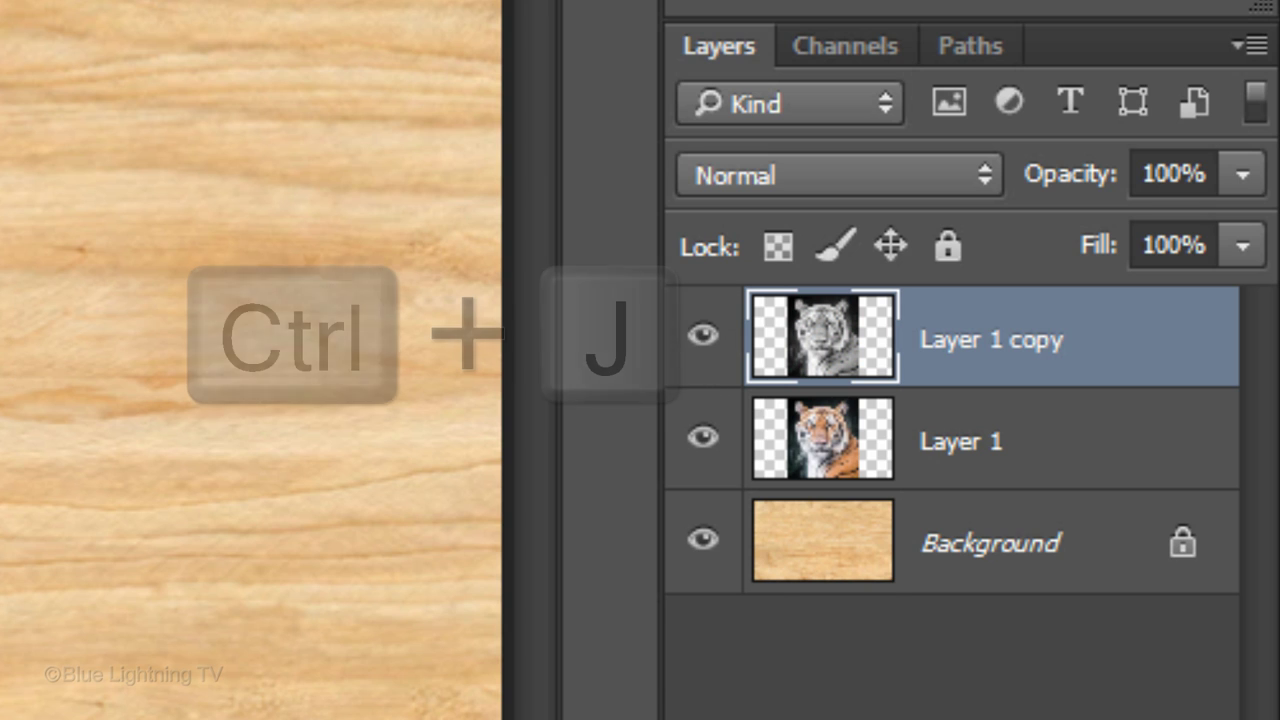
key("ctrl+j")
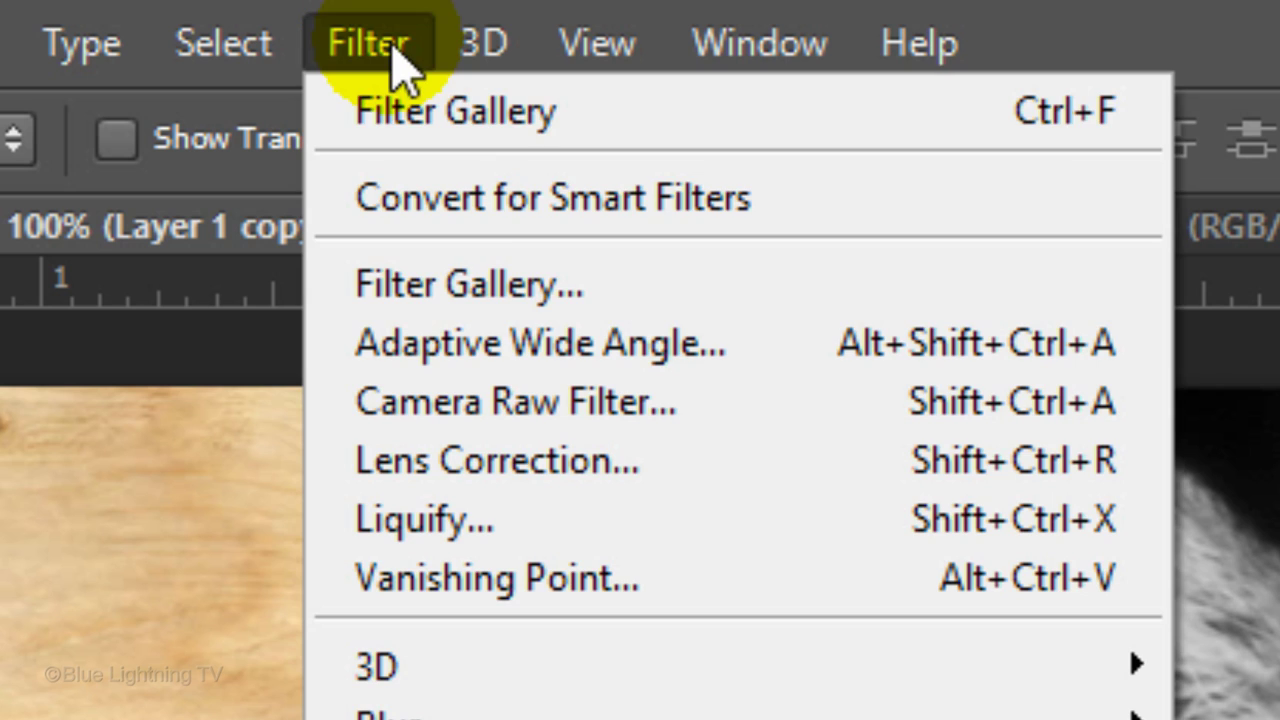
Step: Apply the Sketch > Photocopy filter with Detail 24 and Darkness 50 to Layer 1 copy 2
left_click(472, 285)
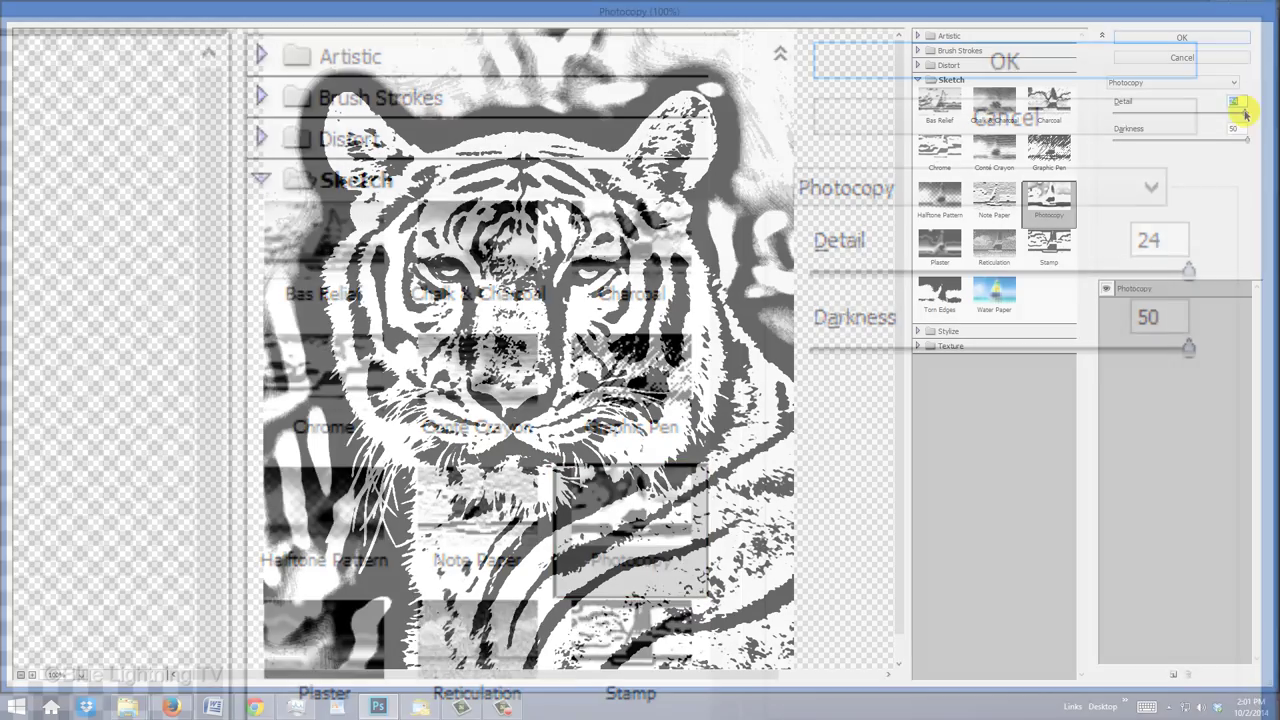
left_click_drag(1188, 270, 693, 222)
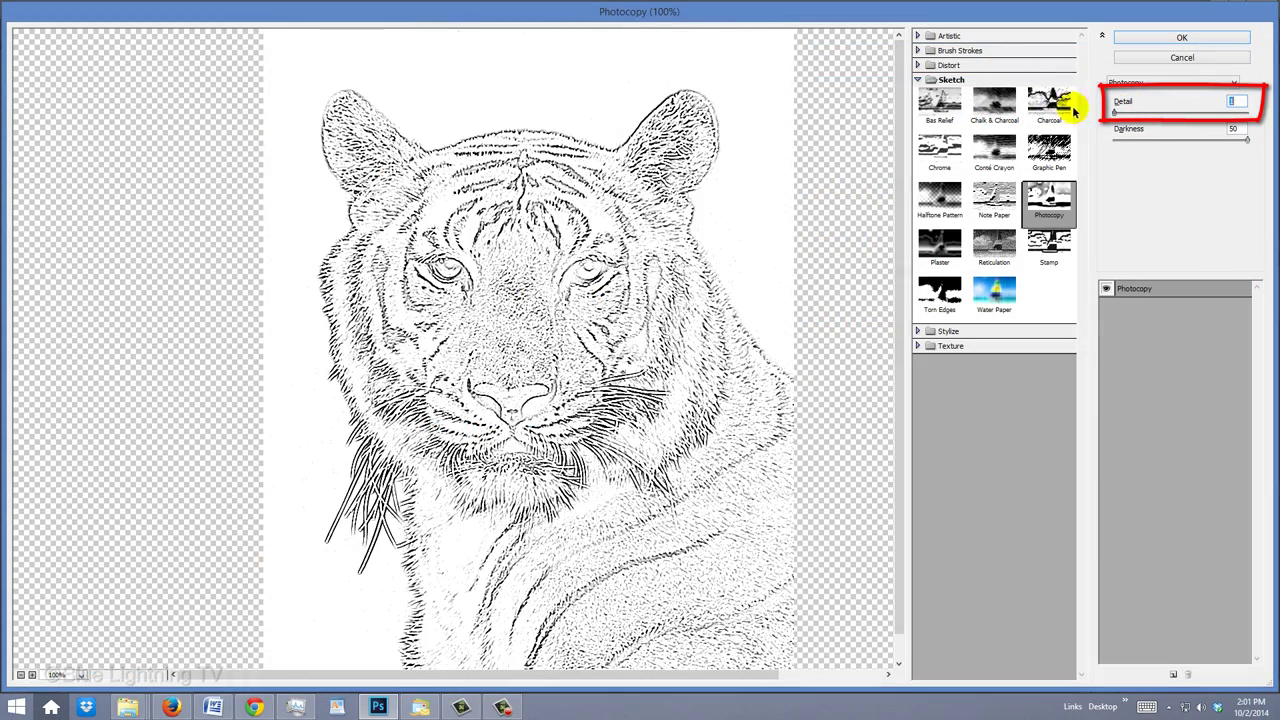
mouse_move(1115, 111)
left_mouse_down()
mouse_move(1257, 100)
mouse_move(1148, 142)
mouse_move(1251, 134)
left_mouse_up()
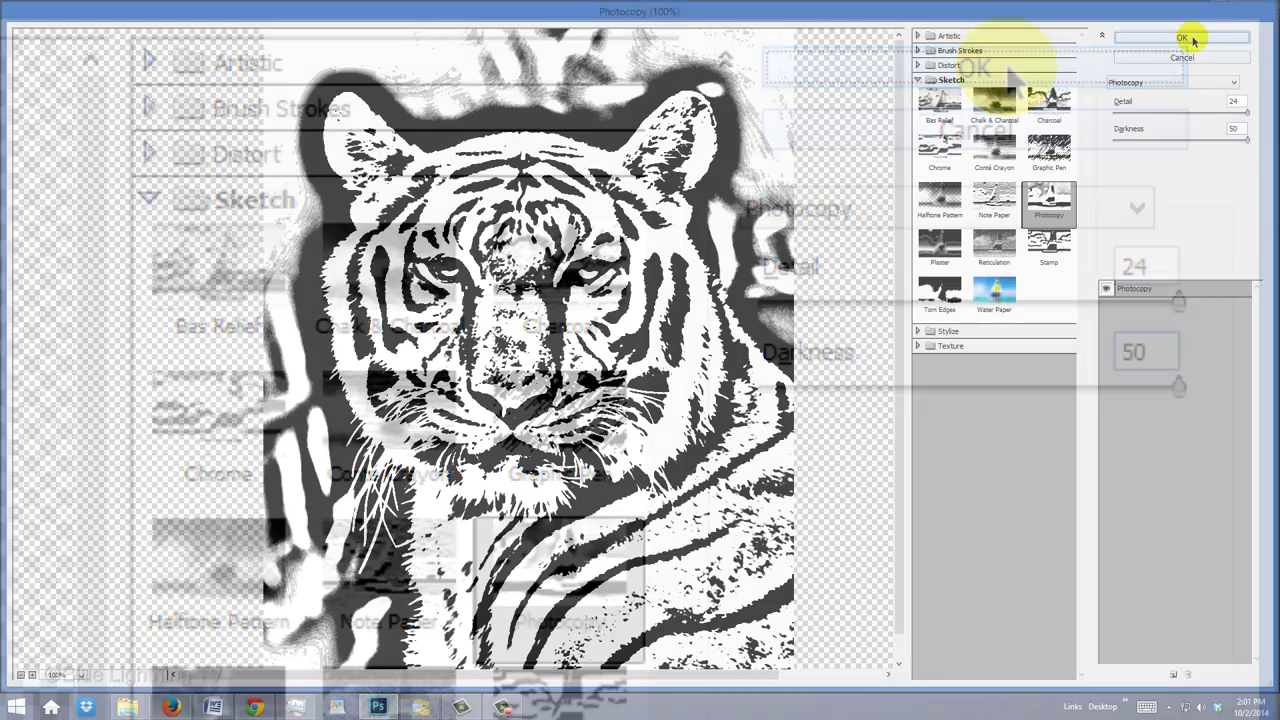
left_click(1190, 38)
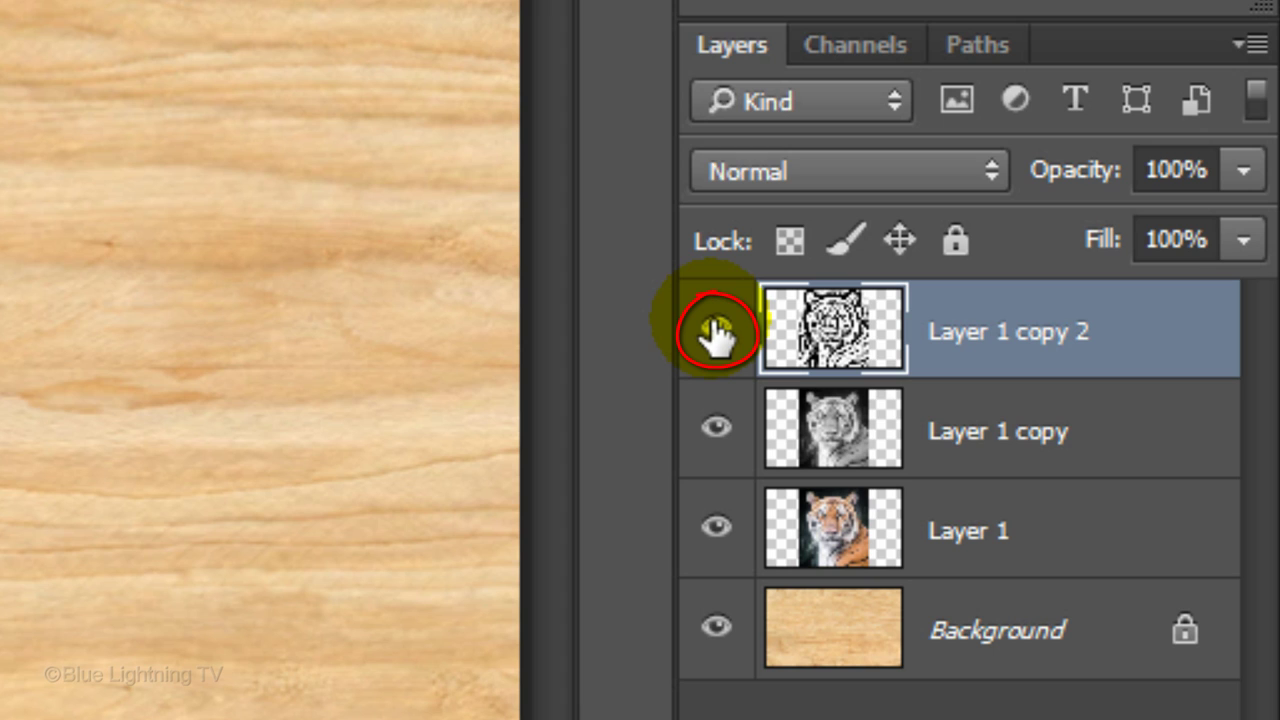
Step: Hide Layer 1 copy 2 and apply Photocopy at Detail 5 to Layer 1 copy
left_click(716, 330)
left_click(833, 428, "ctrl")
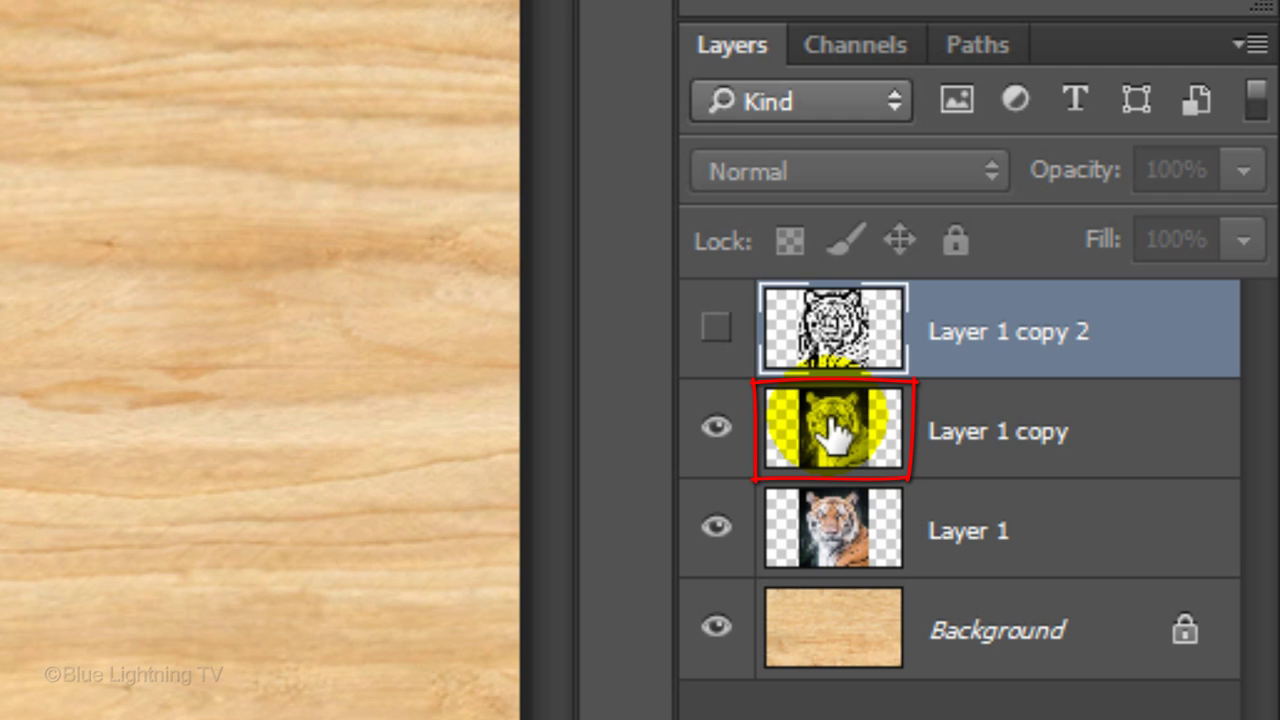
left_click(833, 428)
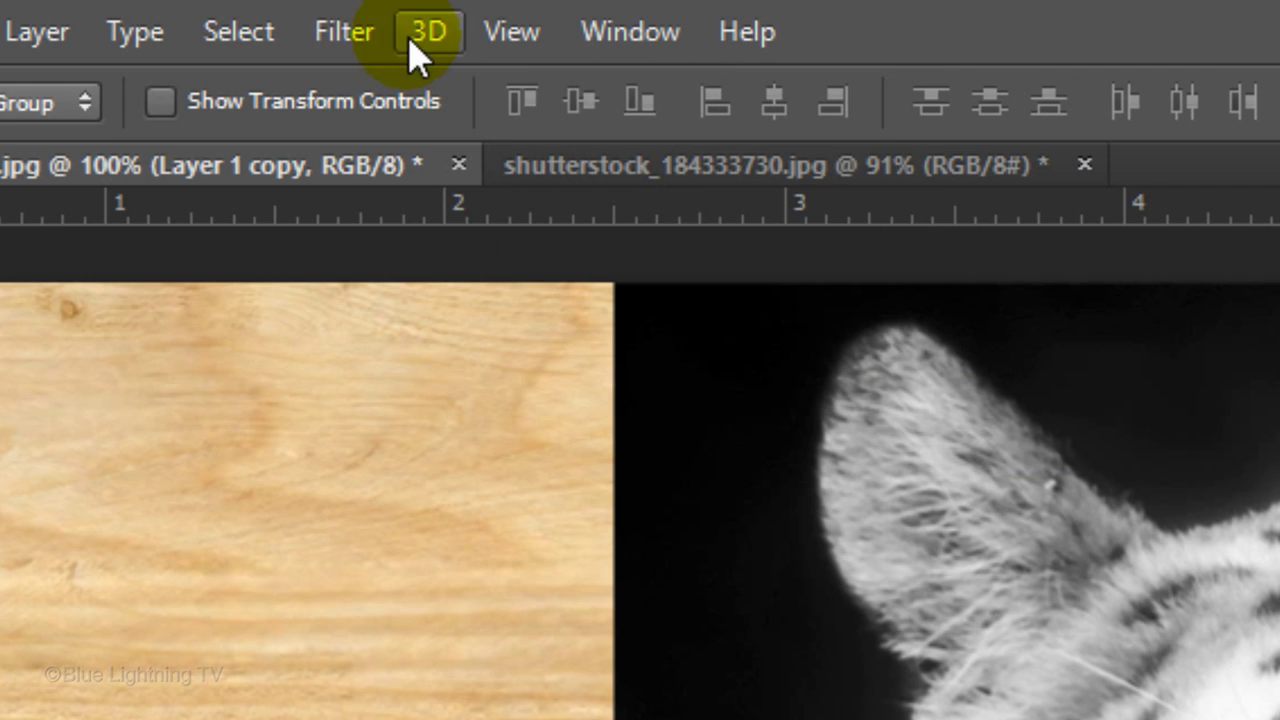
left_click(338, 40)
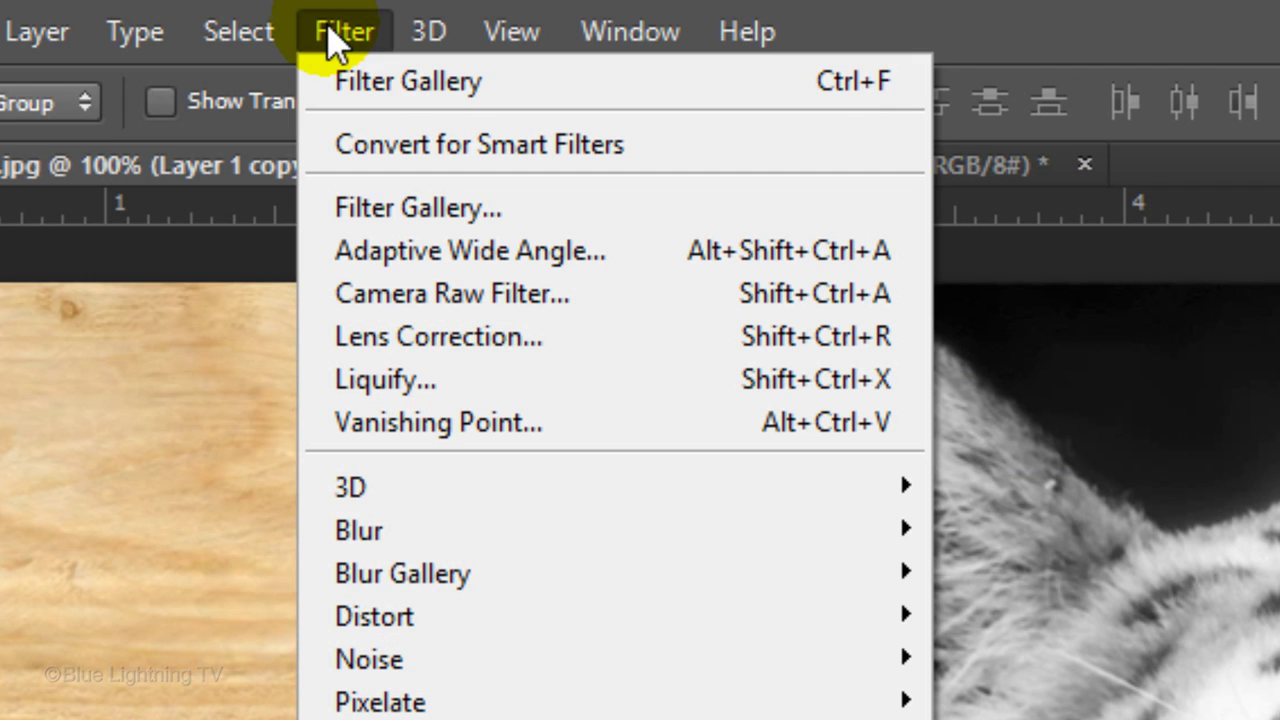
left_click(405, 210)
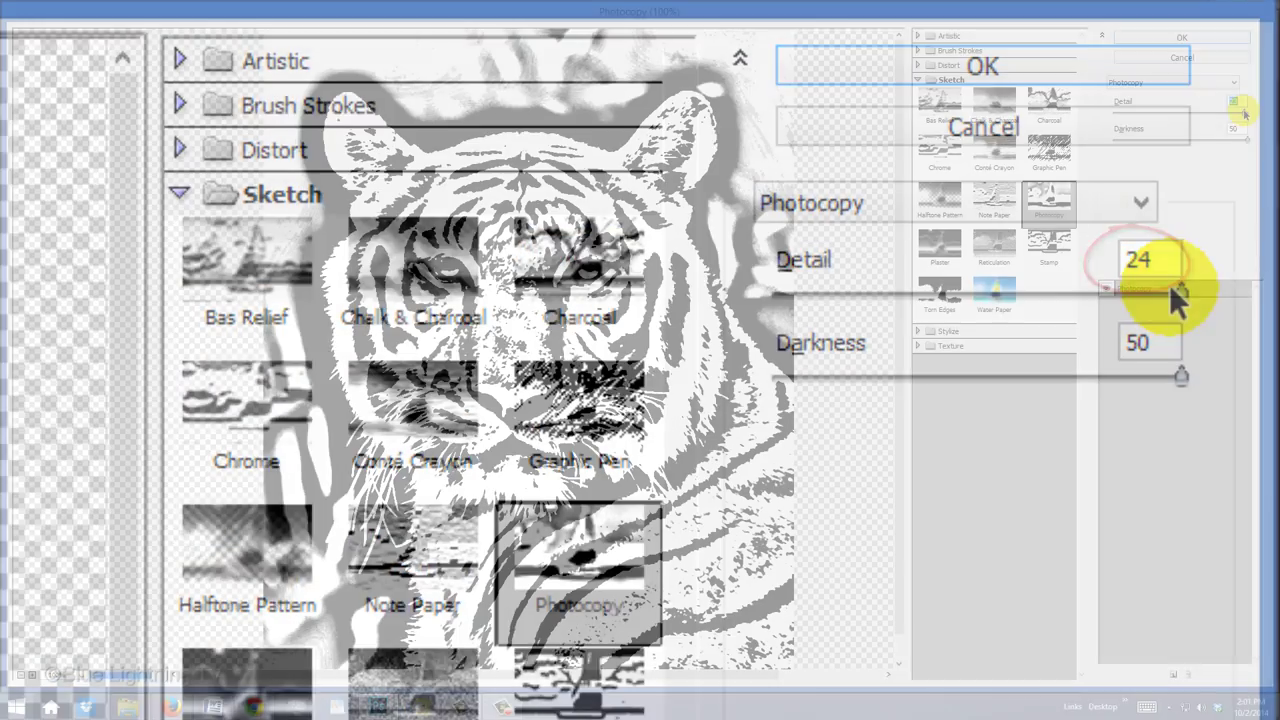
left_click_drag(1175, 300, 834, 295)
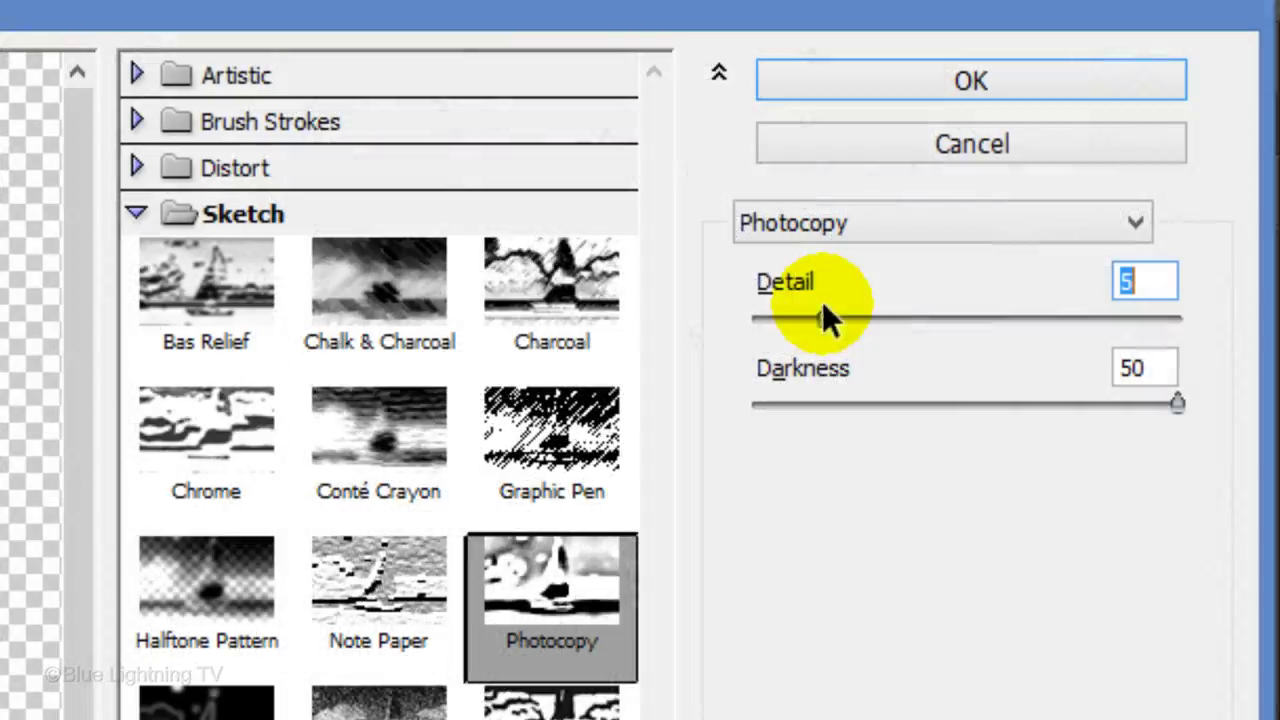
left_click(948, 76)
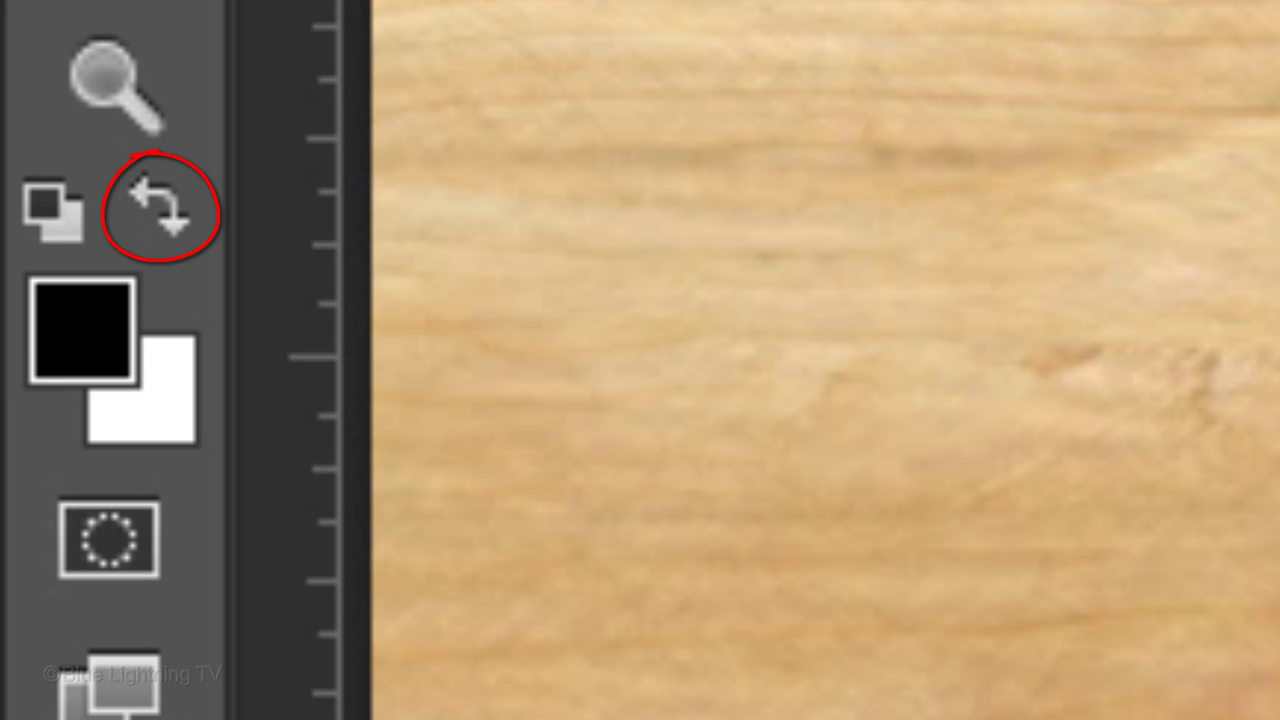
Step: Swap colours and set up the Pencil with a 60 px, 100% hardness tip, showing brush settings
key("x")
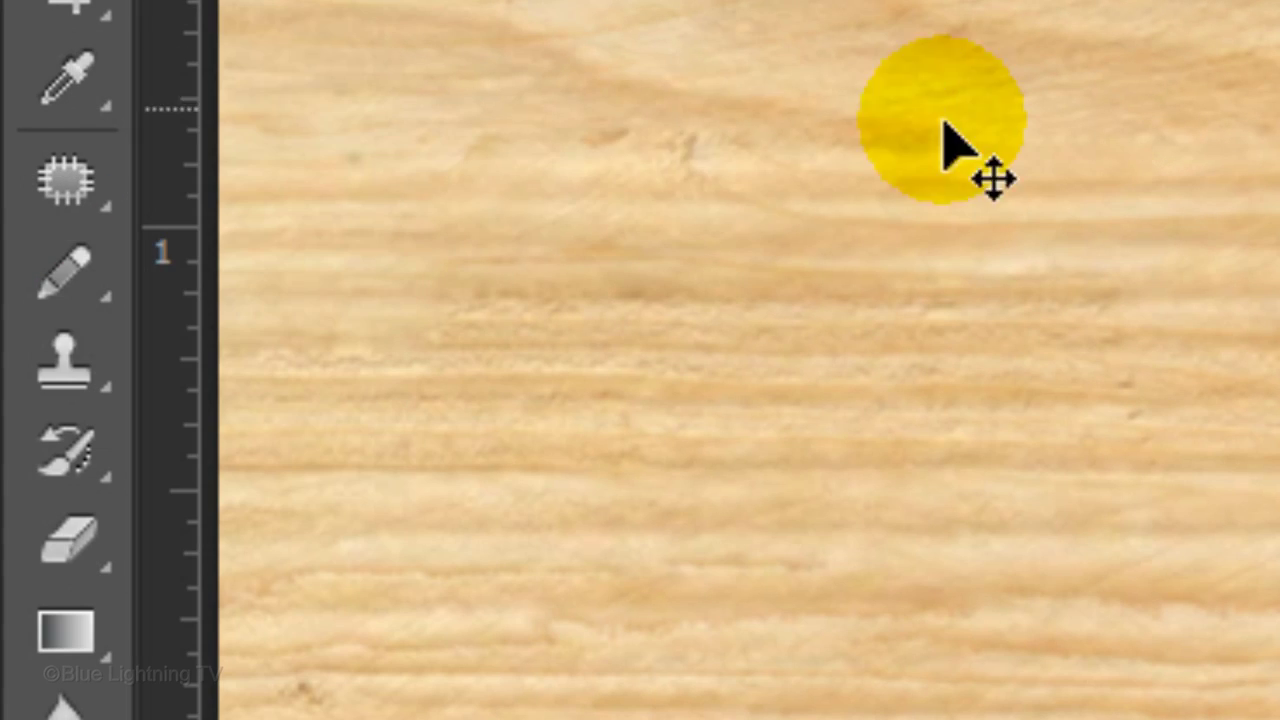
left_click(86, 277)
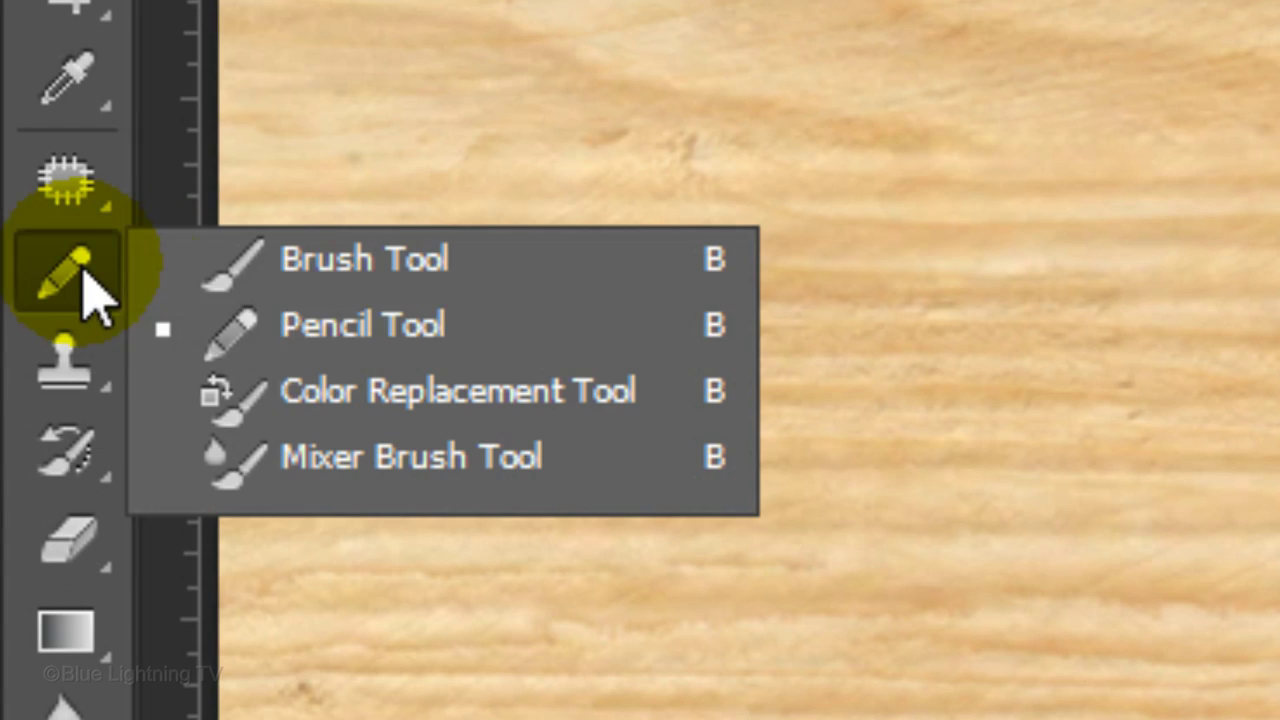
left_click(343, 328)
left_click(308, 140)
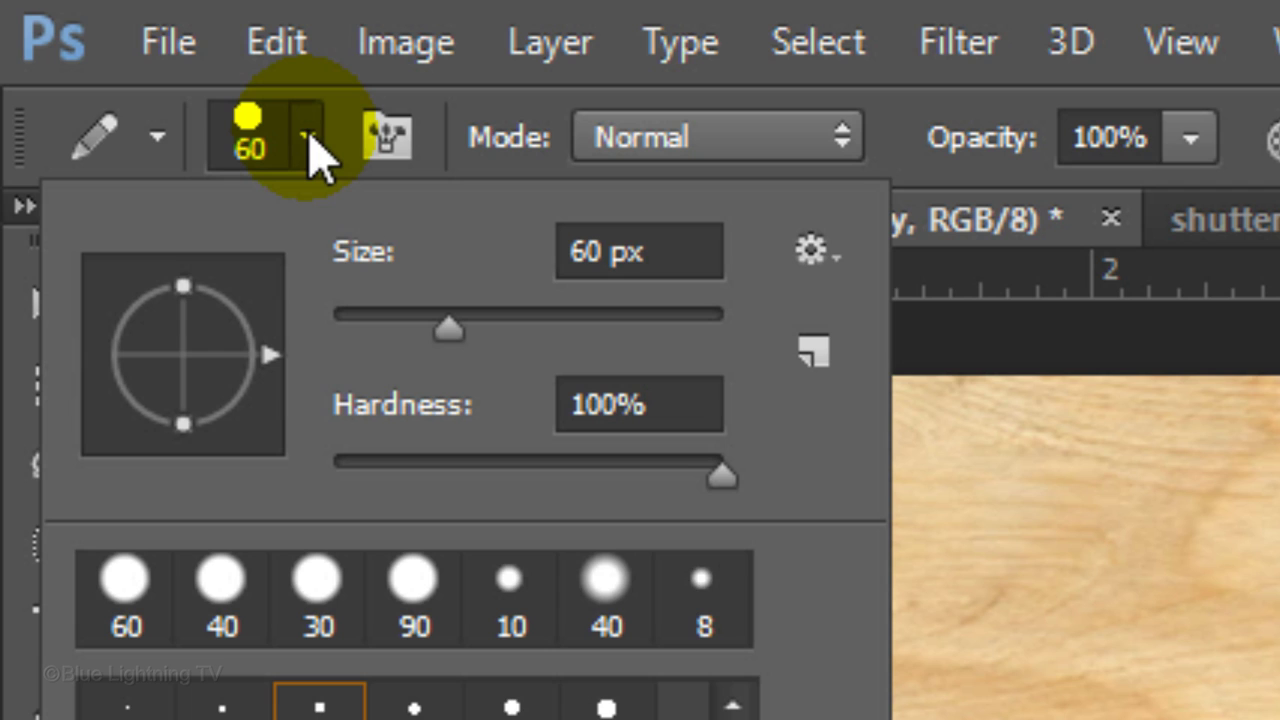
key("Return")
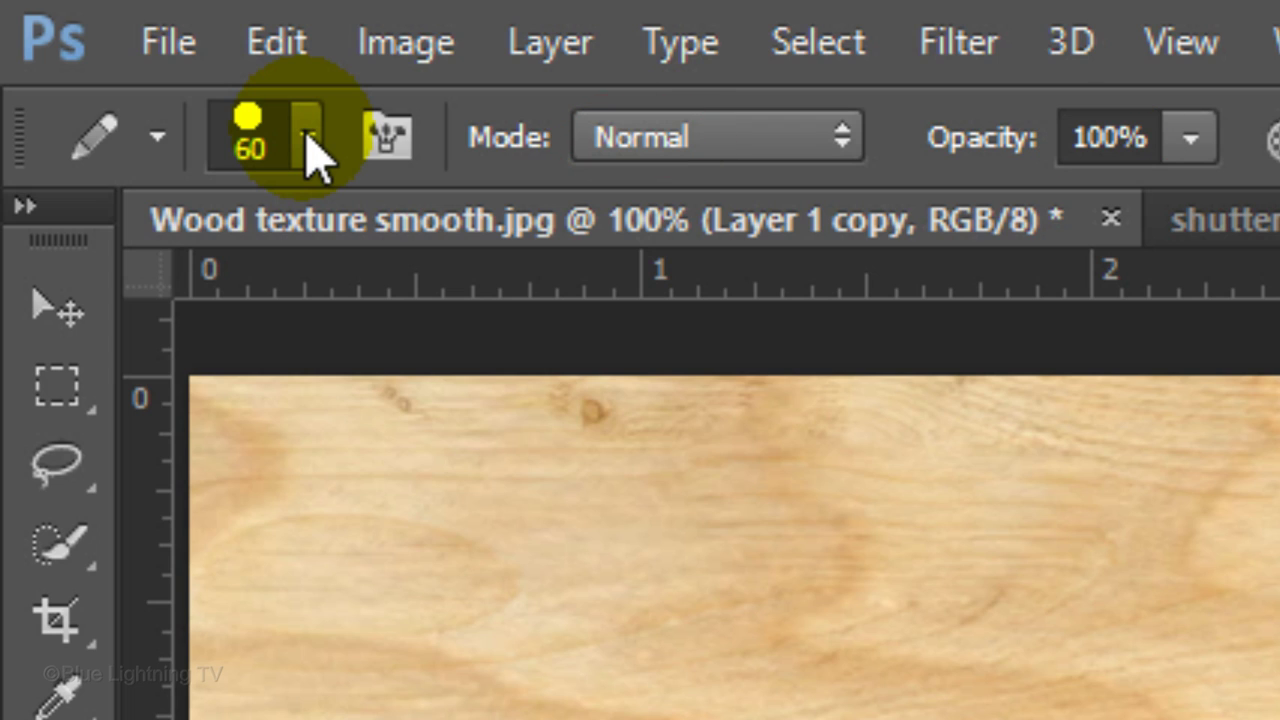
key("F5")
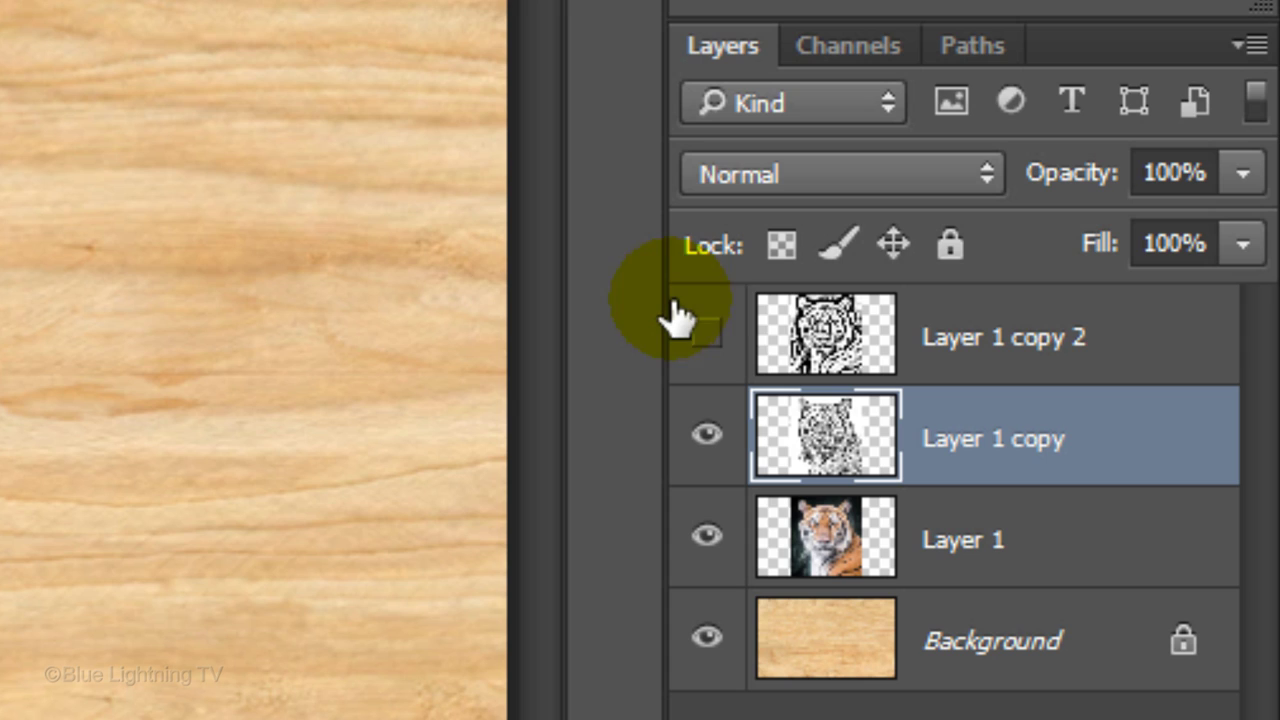
Step: Unhide and select Layer 1 copy 2, then add a layer mask to it
left_click(706, 335)
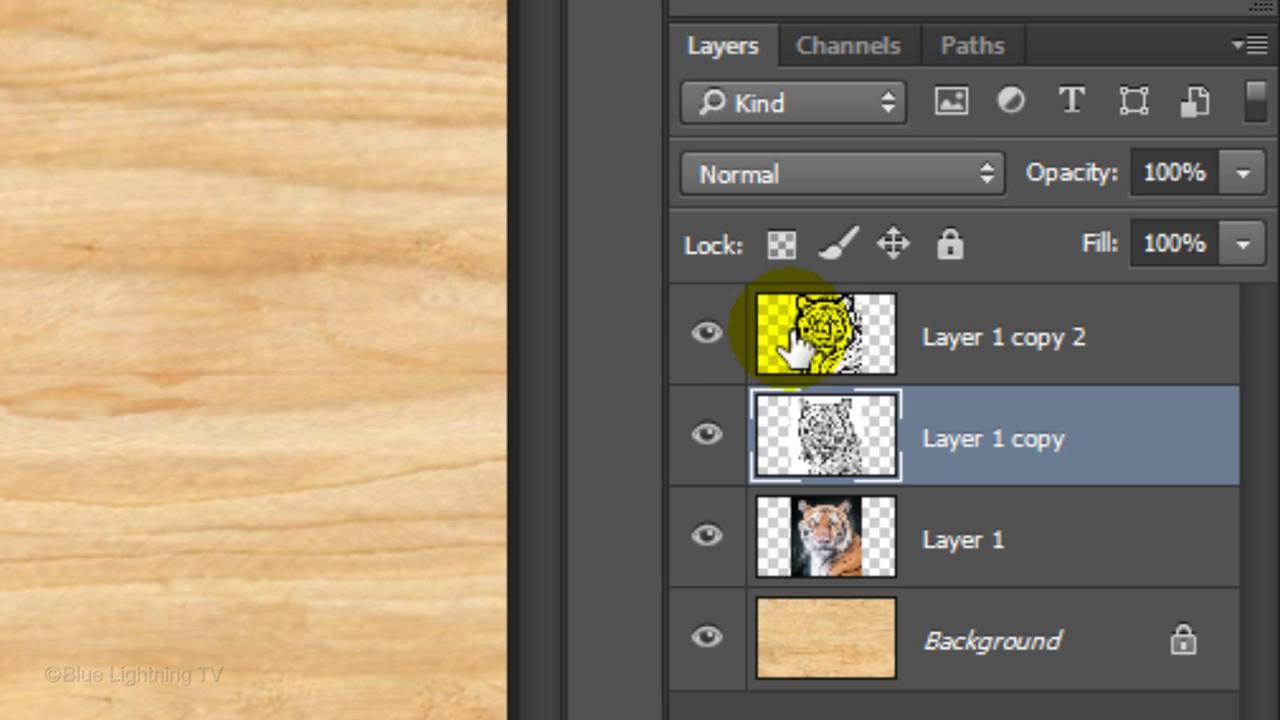
left_click(826, 340)
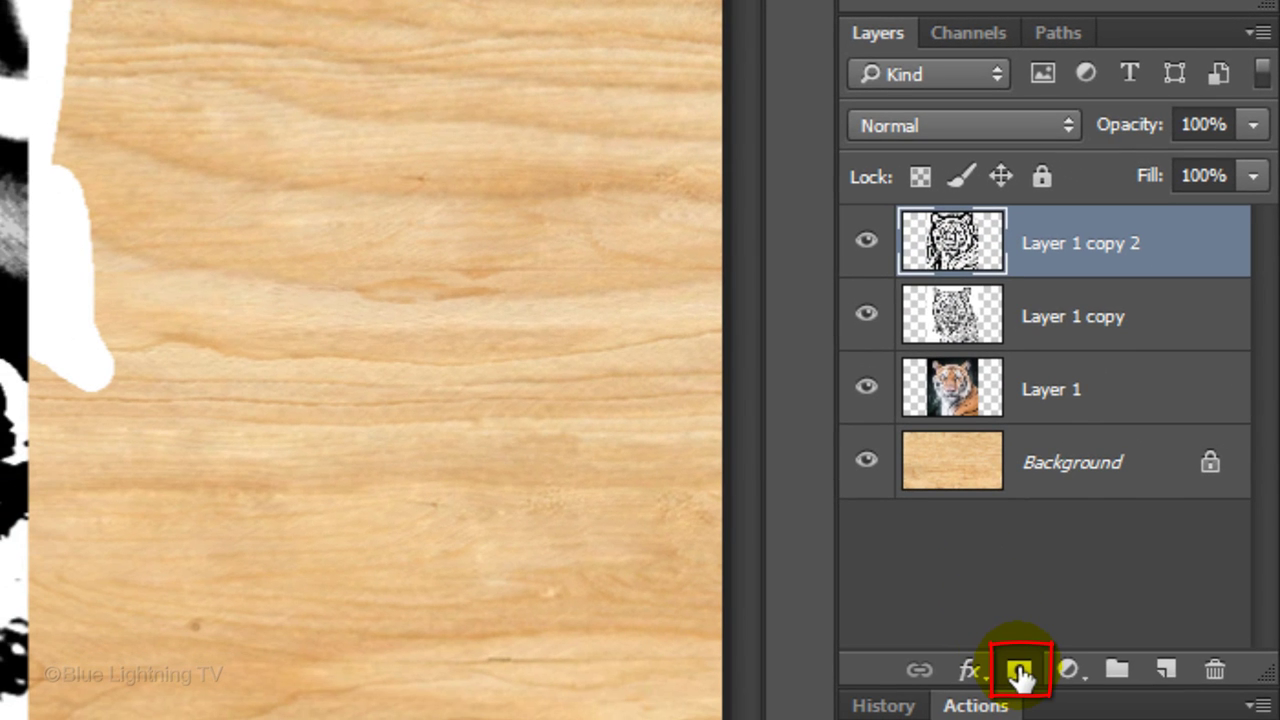
left_click(1020, 670)
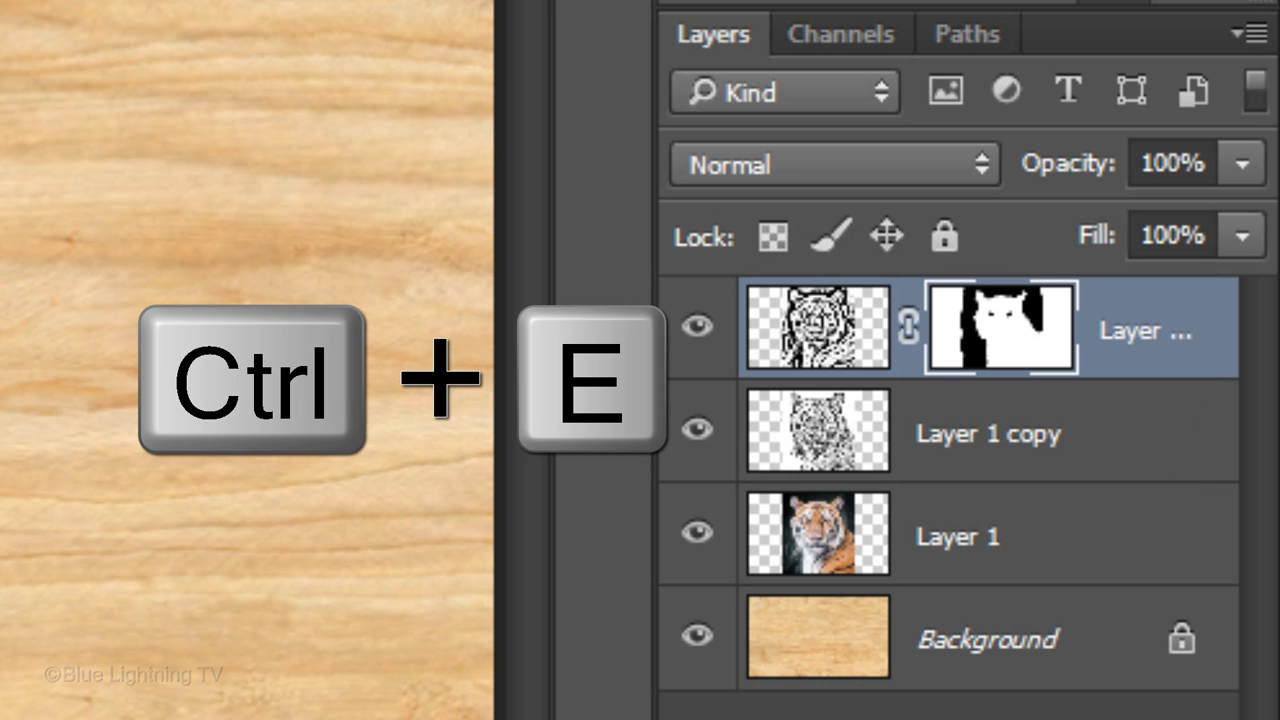
Step: Merge the masked layer down into Layer 1 copy and hide Background and Layer 1
key("ctrl+e")
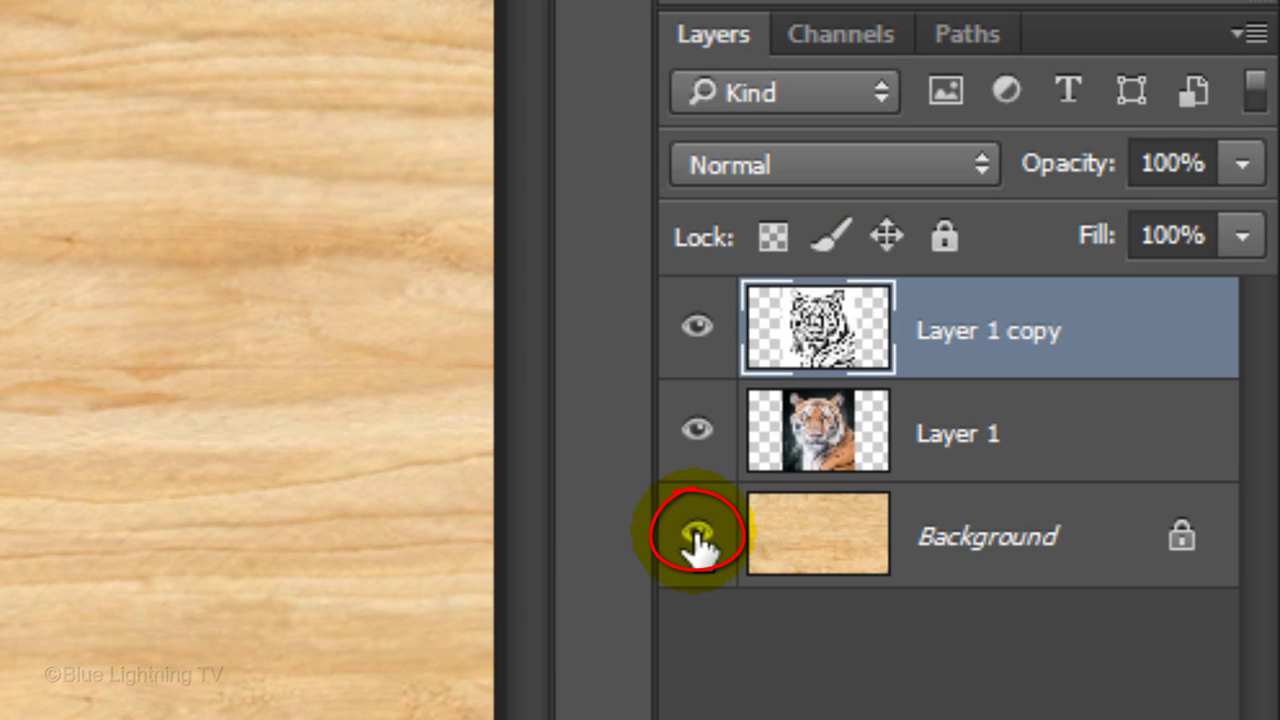
left_click(697, 533)
left_click(697, 432)
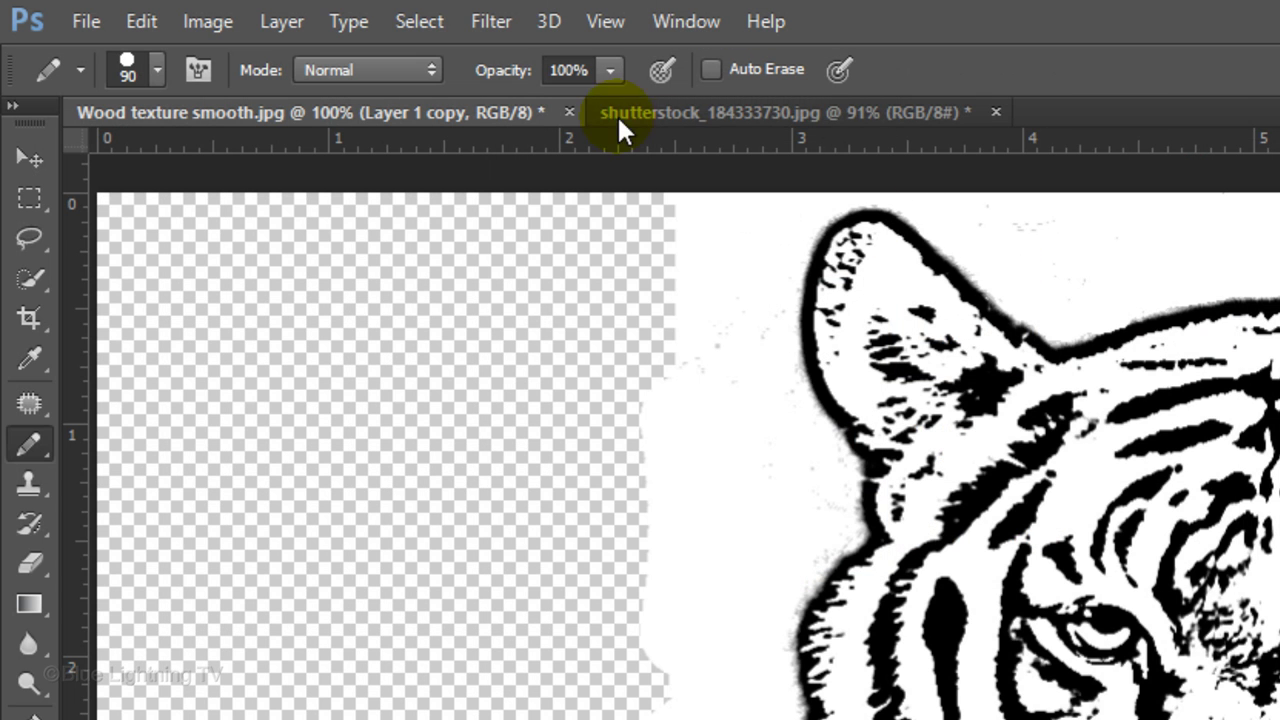
Step: Select the tiger's black lines with Select > Color Range set to Shadows
left_click(420, 21)
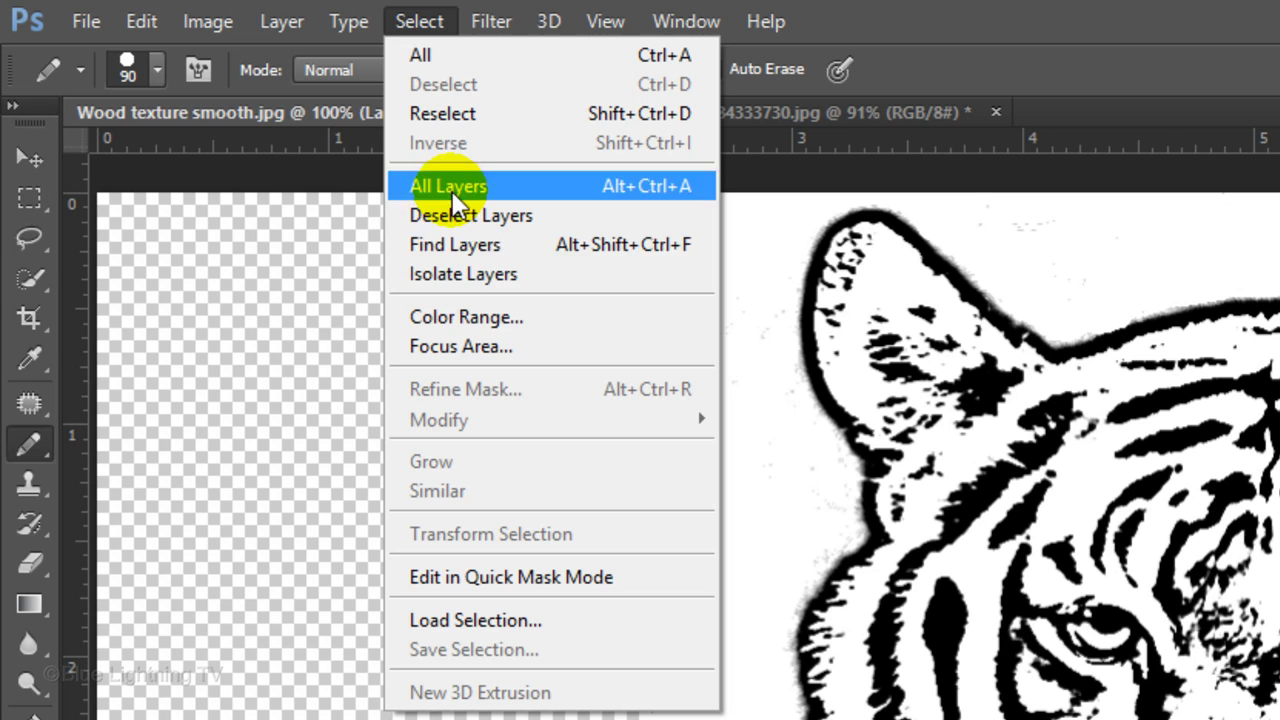
left_click(462, 312)
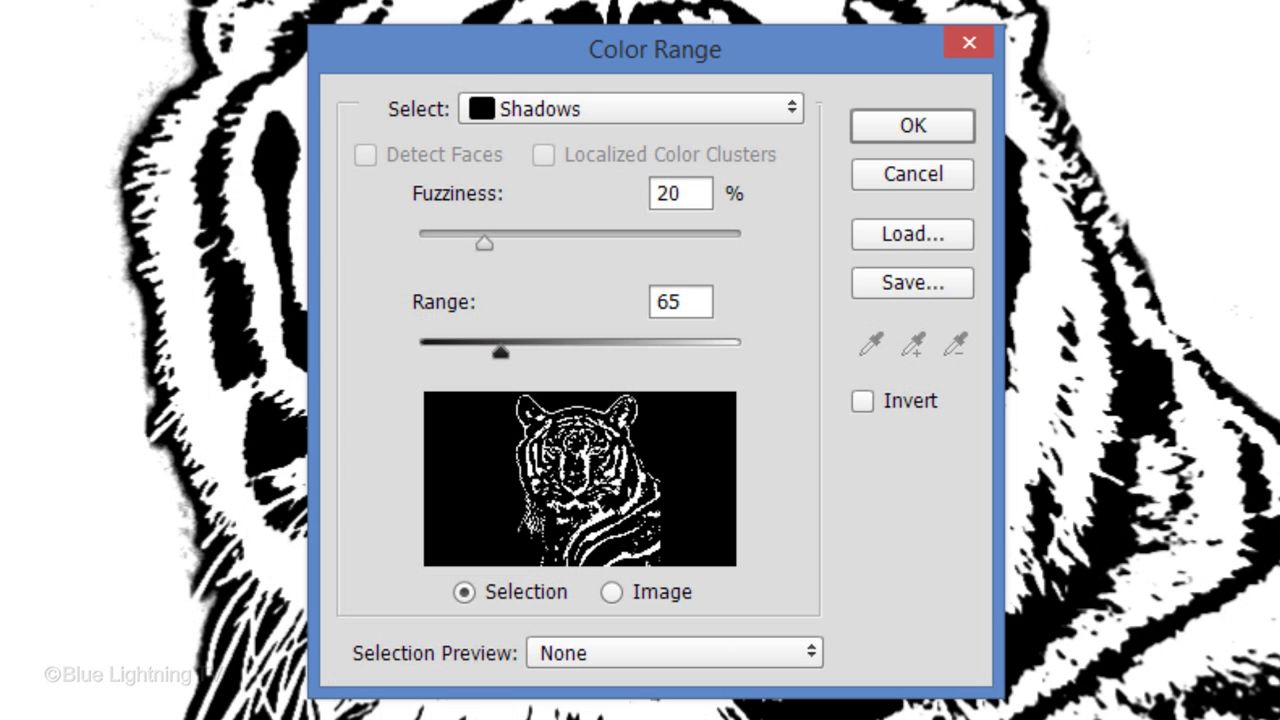
left_click(792, 106)
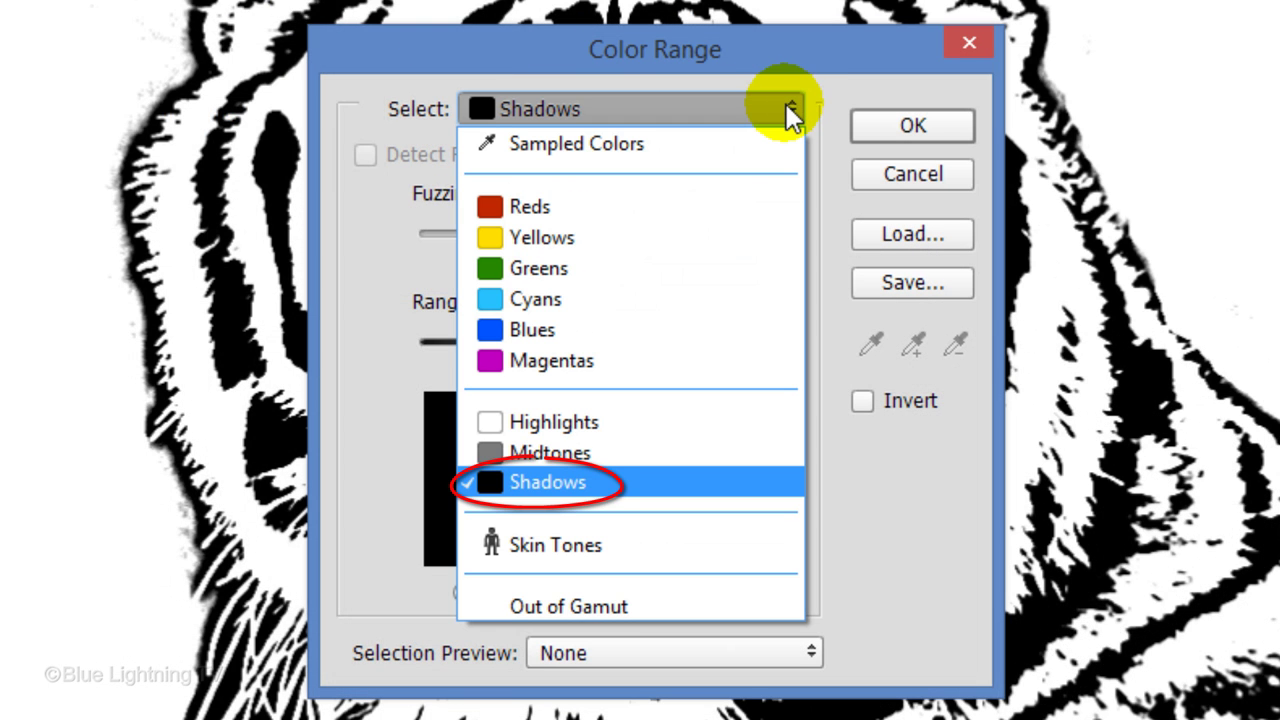
left_click(790, 110)
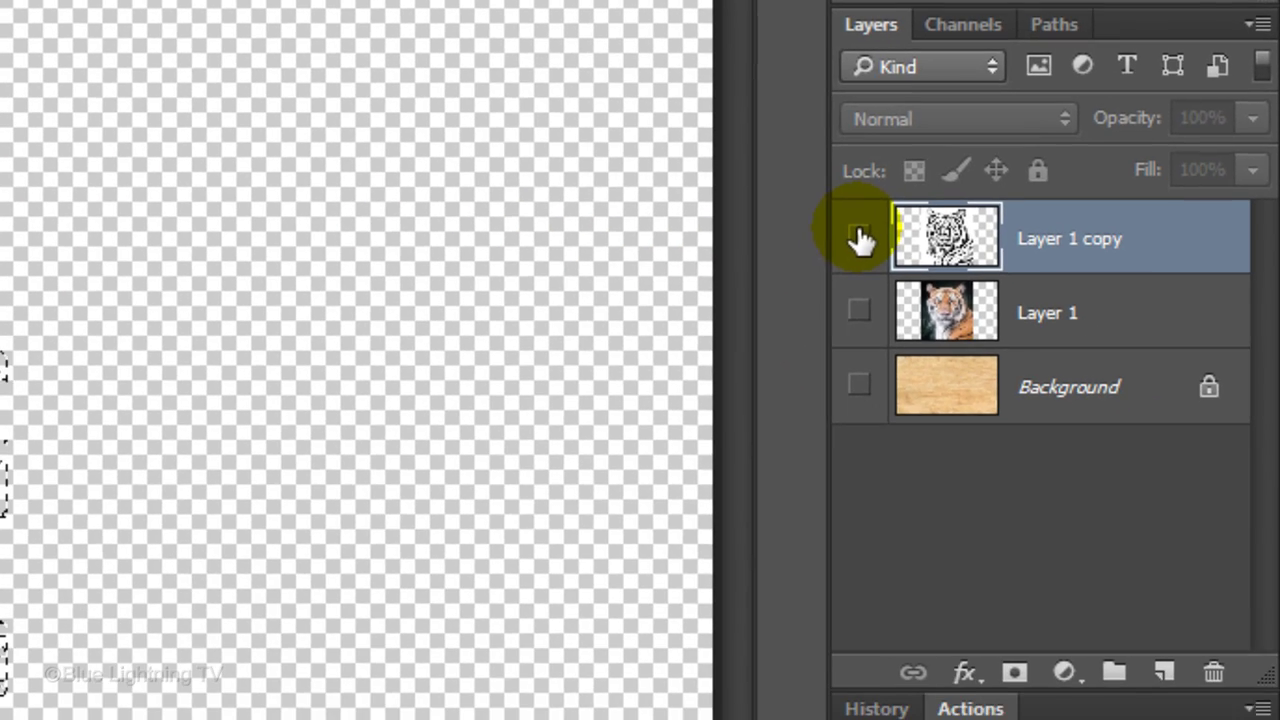
Step: Fill the tiger selection with solid black on a new Layer 2, then deselect
left_click(1166, 672)
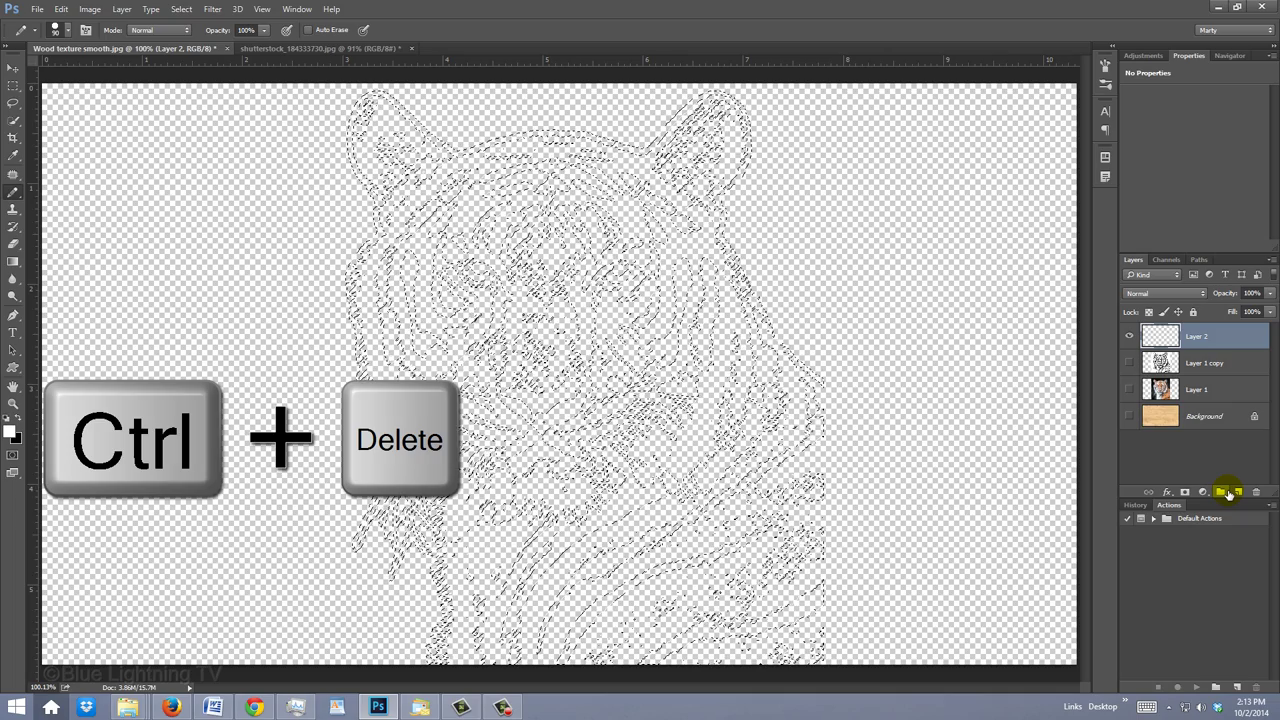
key("ctrl+Delete")
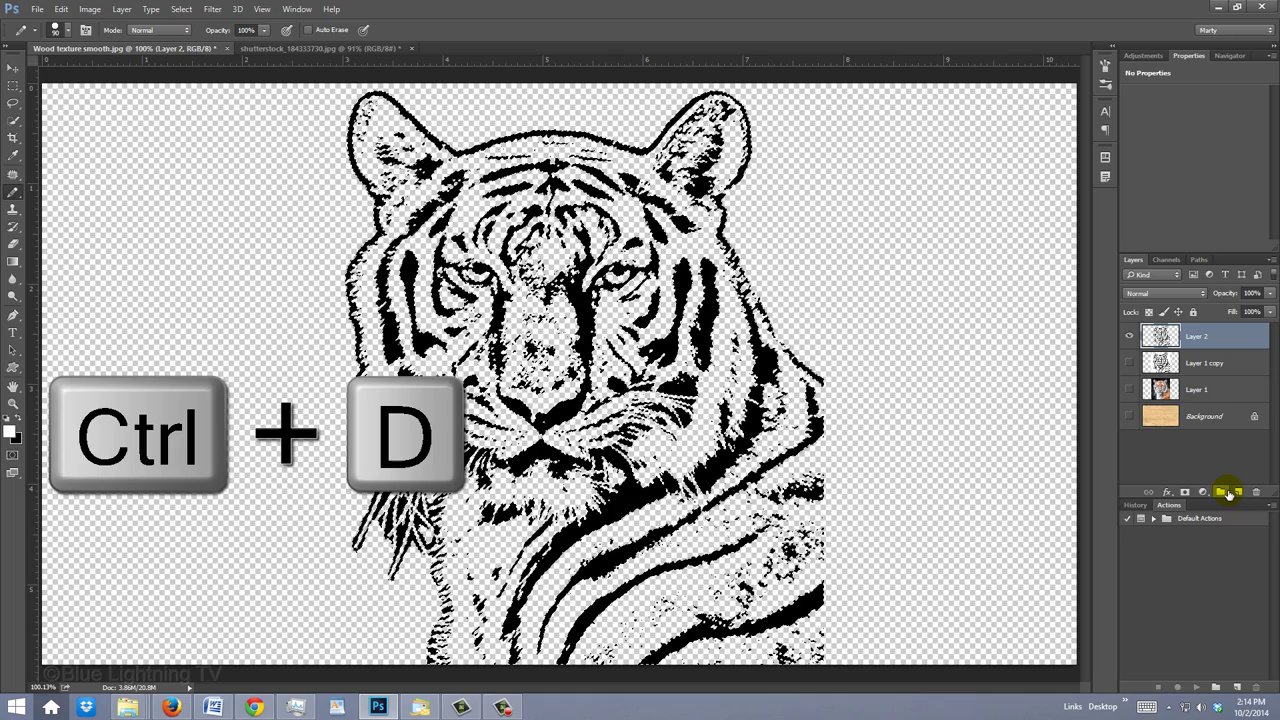
key("ctrl+d")
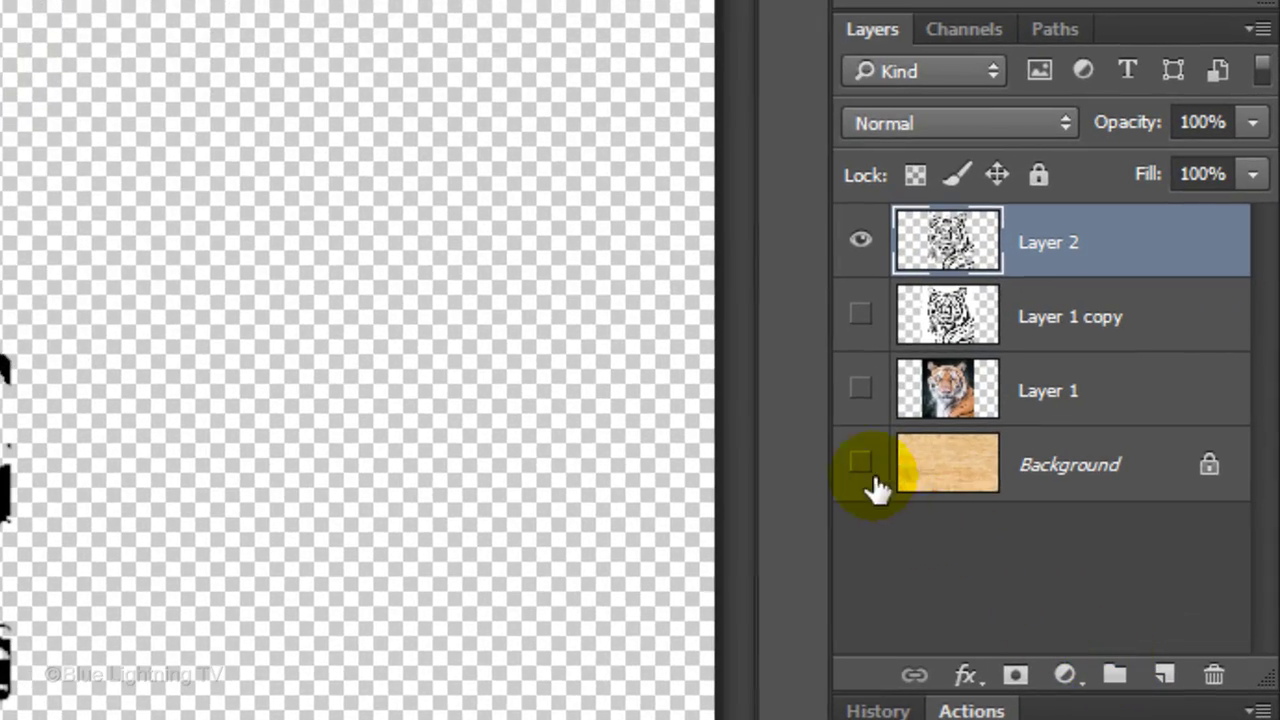
Step: Show the wood Background and set Layer 2's blend mode to Soft Light
left_click(859, 466)
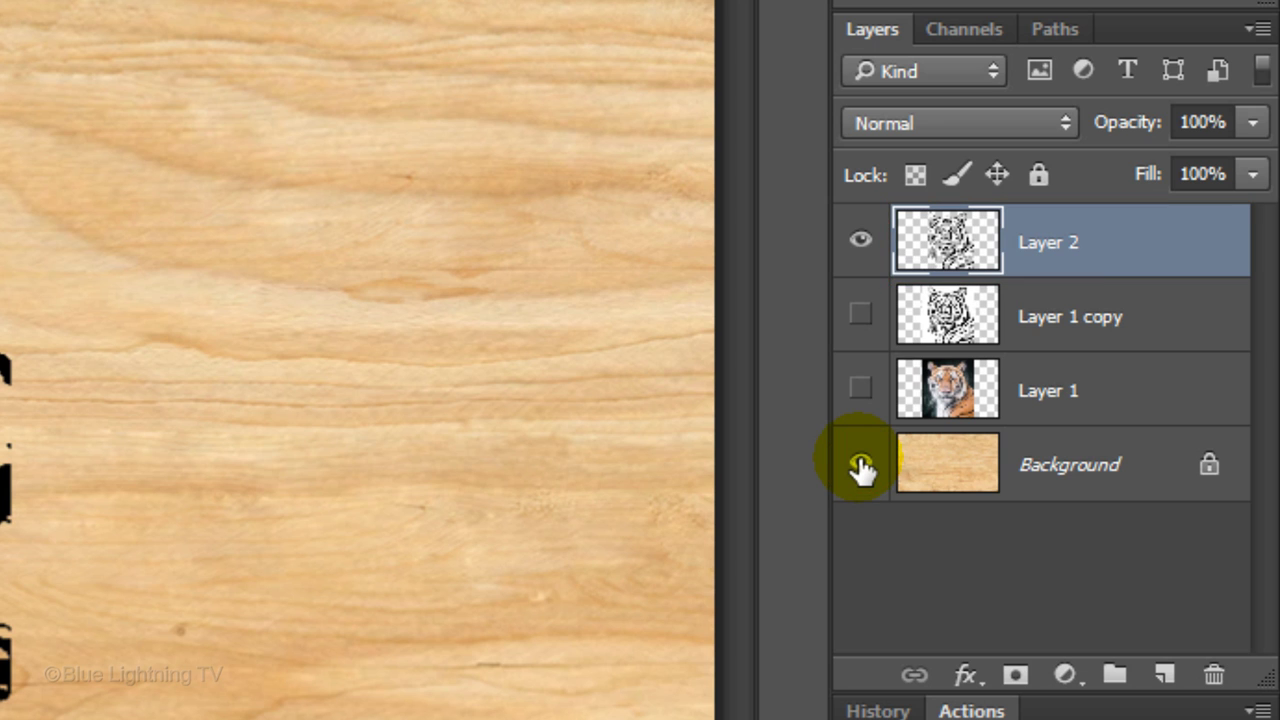
left_click(945, 124)
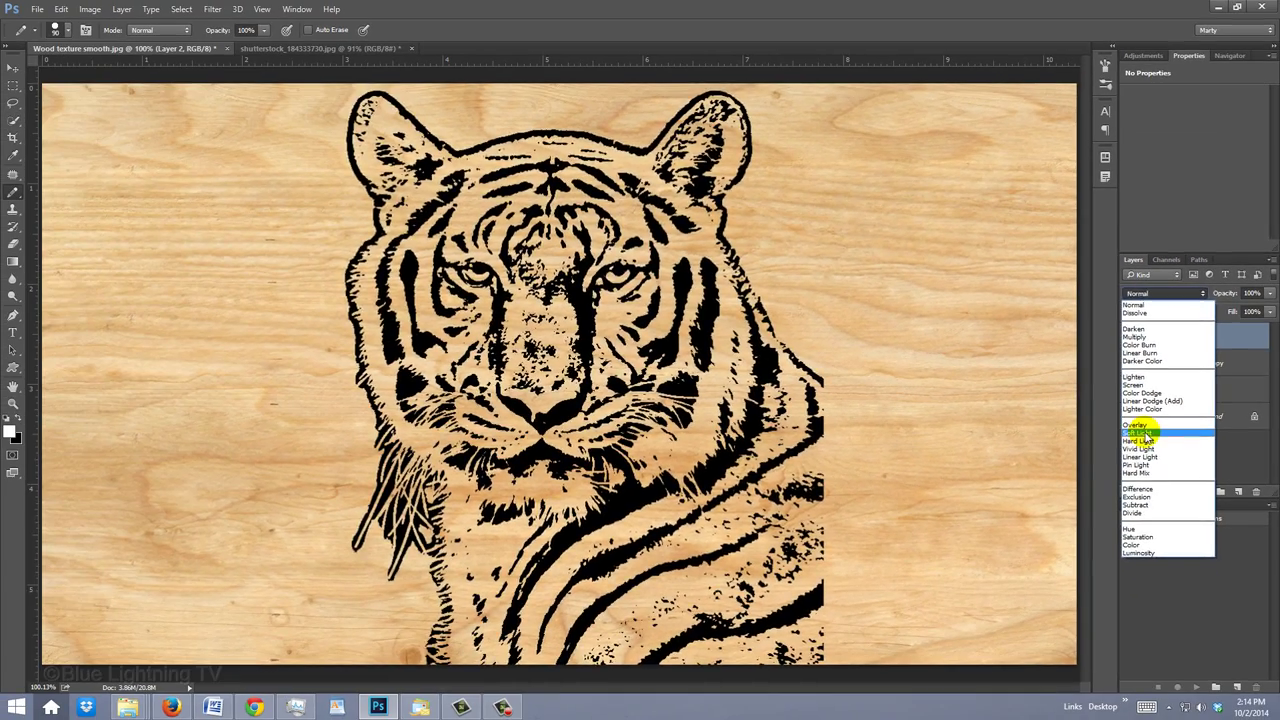
left_click(904, 510)
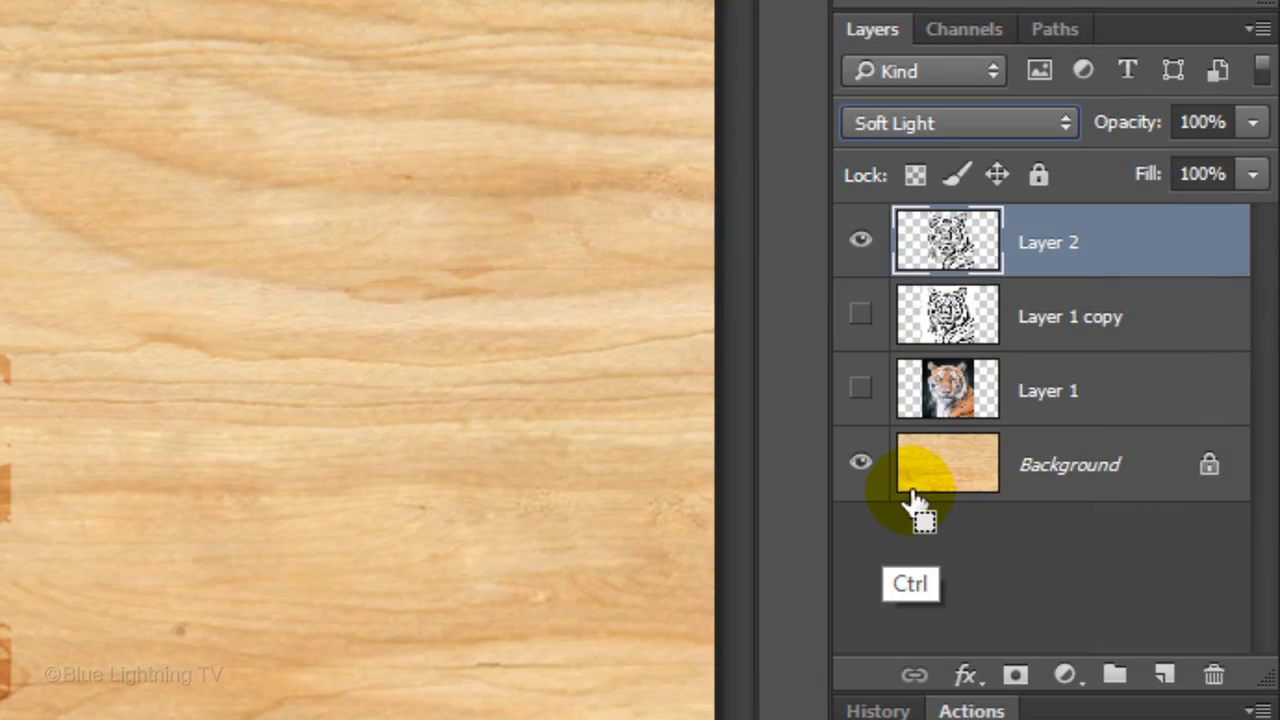
Step: Duplicate Layer 2 and set the copy's opacity to 30%
key("ctrl+j")
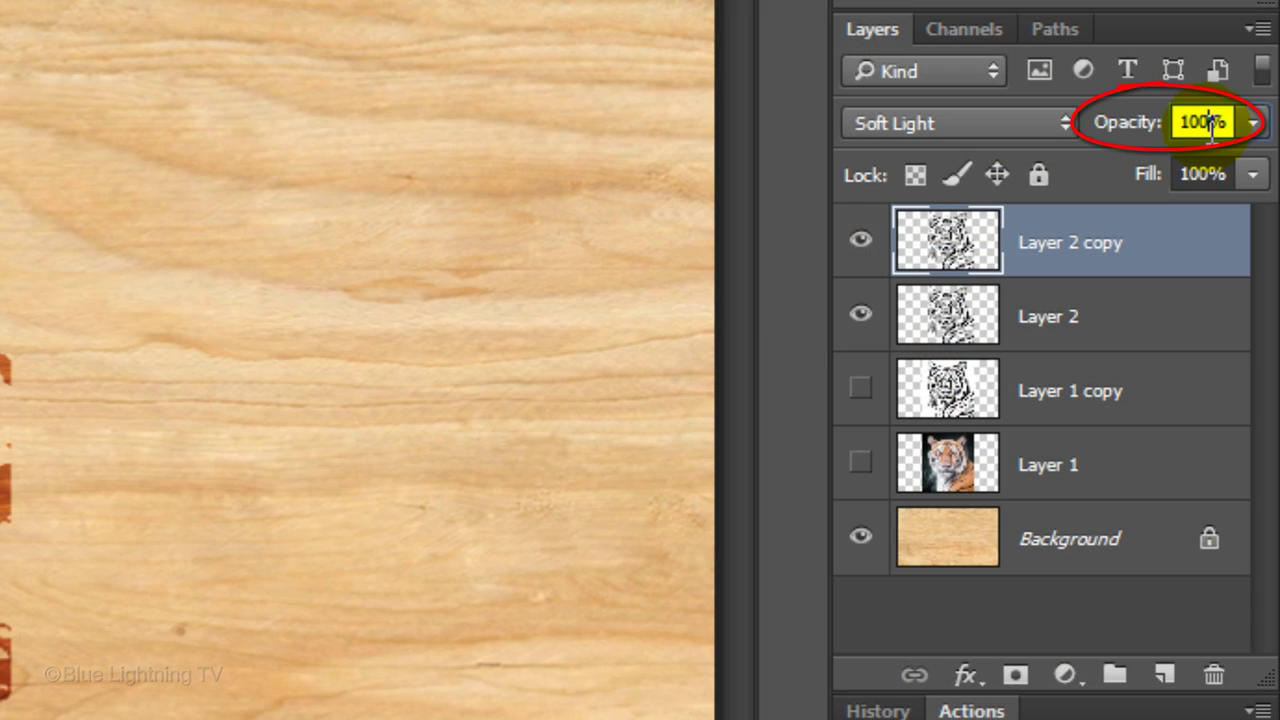
left_click(1210, 122)
type("30")
key("Return")
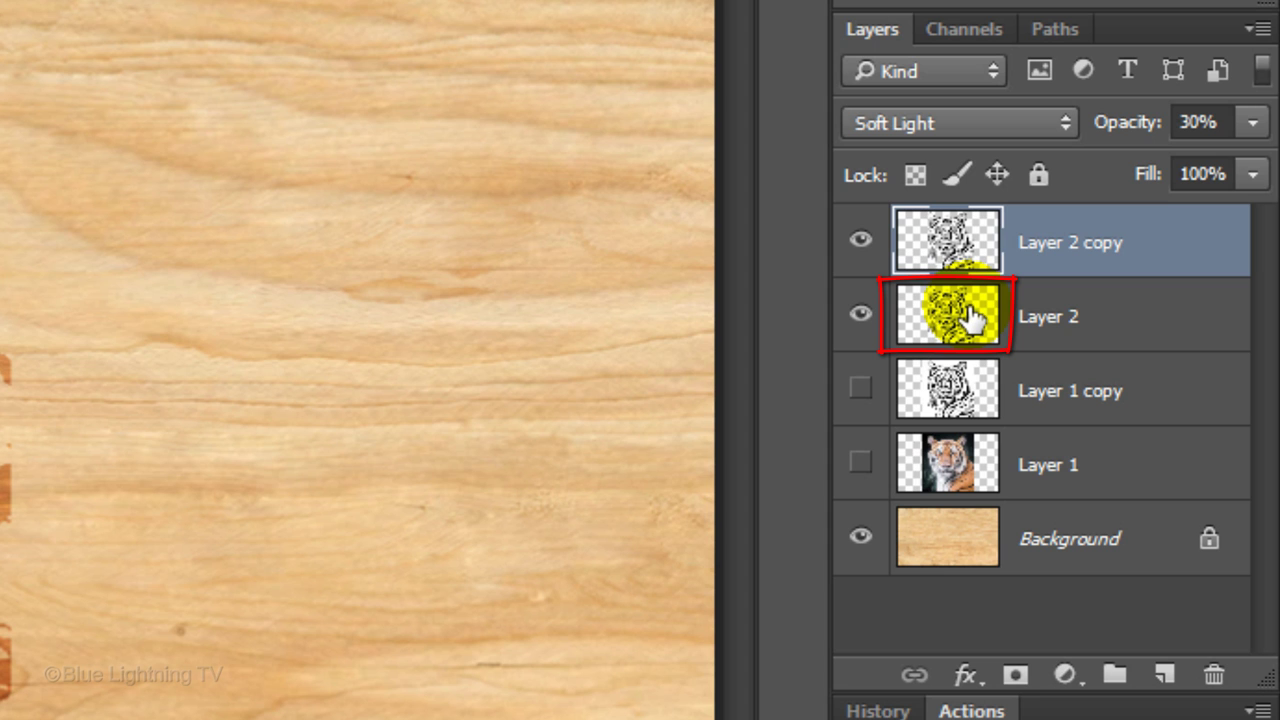
Step: Add a Bevel & Emboss to Layer 2 with Direction Down, Depth 300 and Size 4
left_click(965, 316)
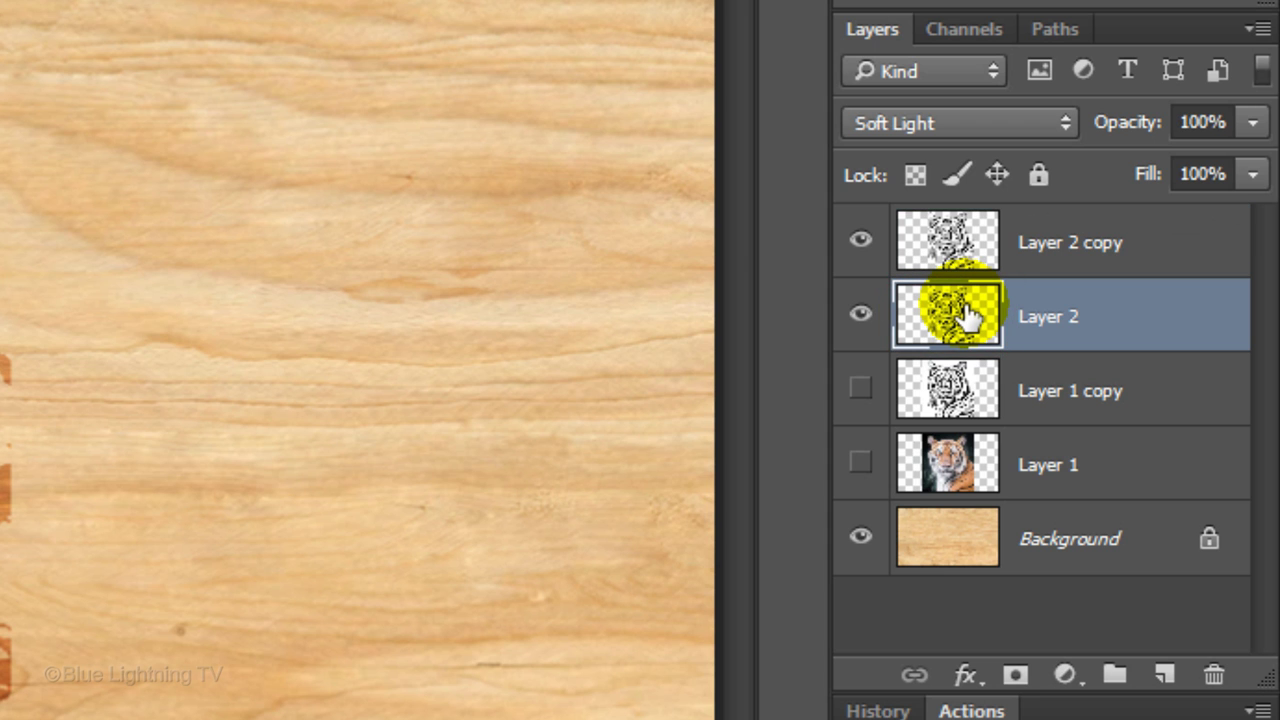
double_click(965, 316)
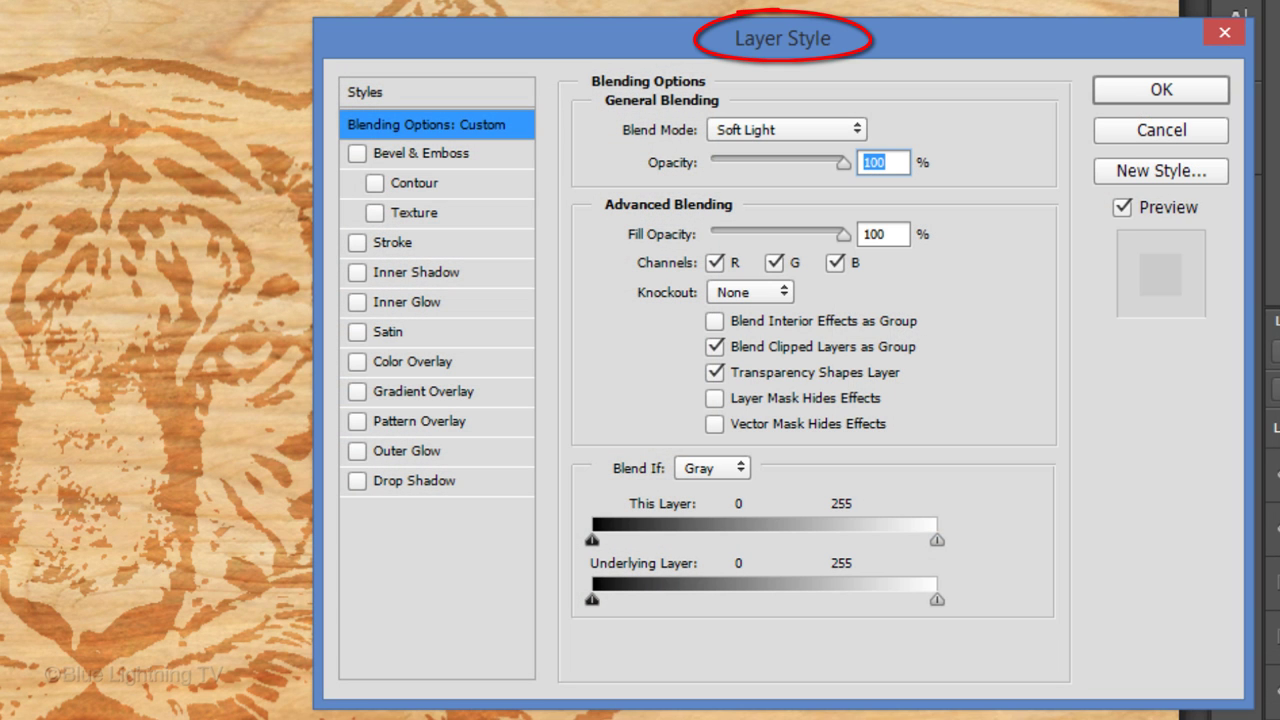
left_click(465, 153)
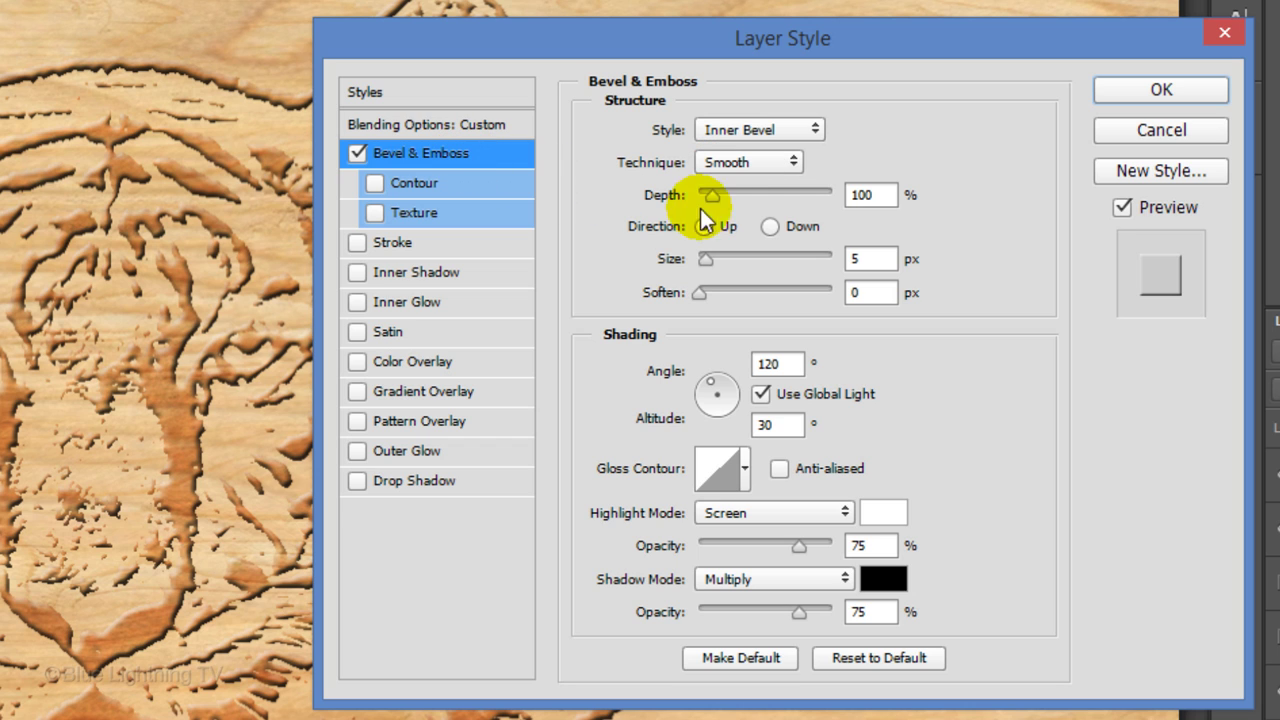
left_click(770, 227)
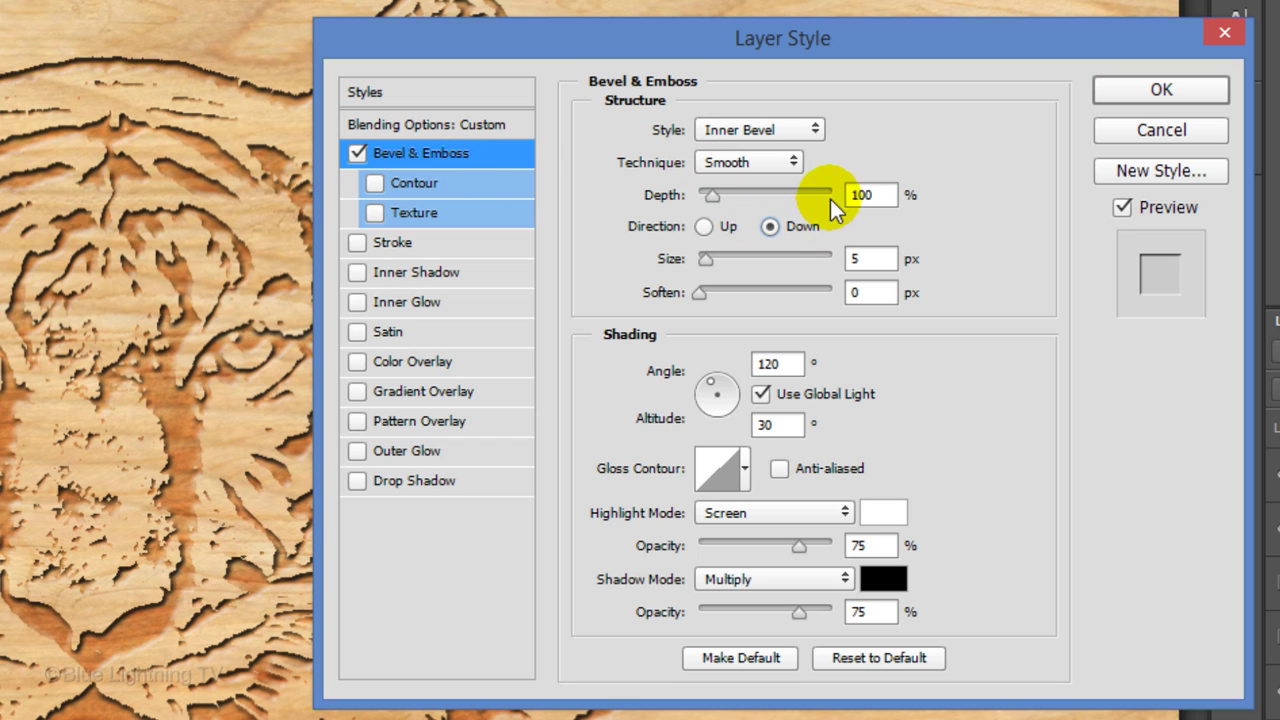
double_click(860, 194)
type("300")
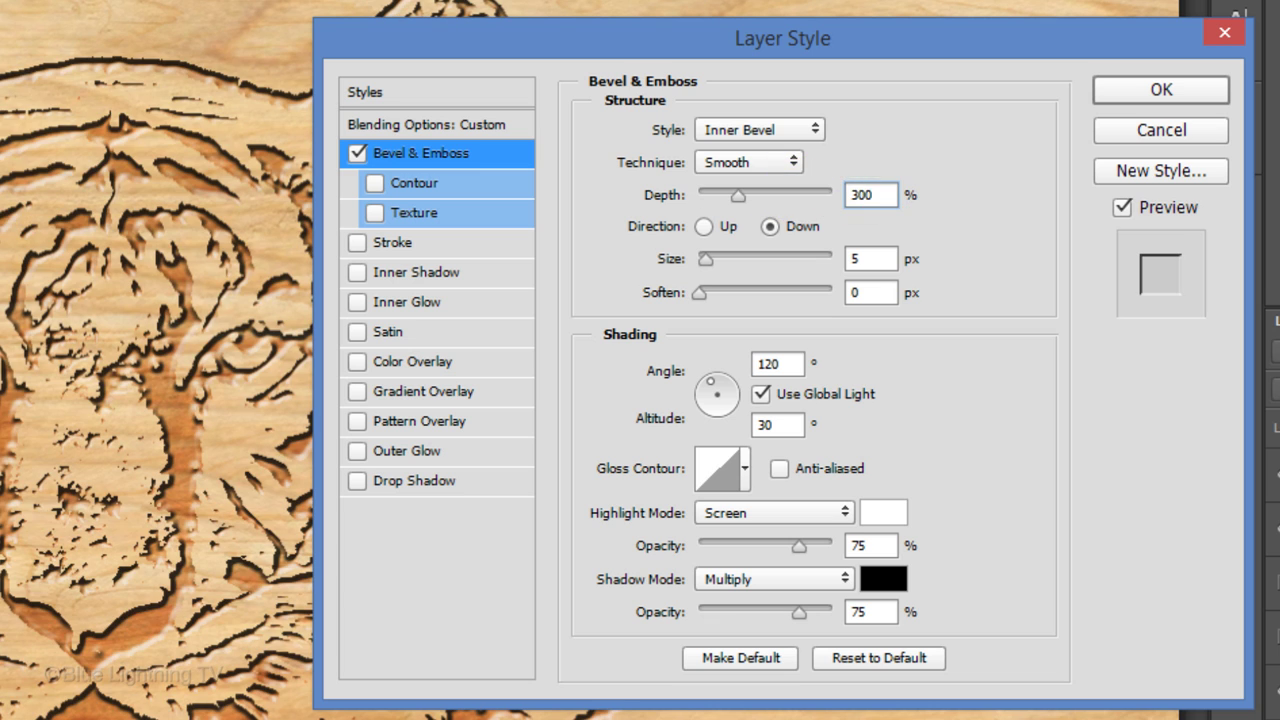
double_click(860, 258)
type("4")
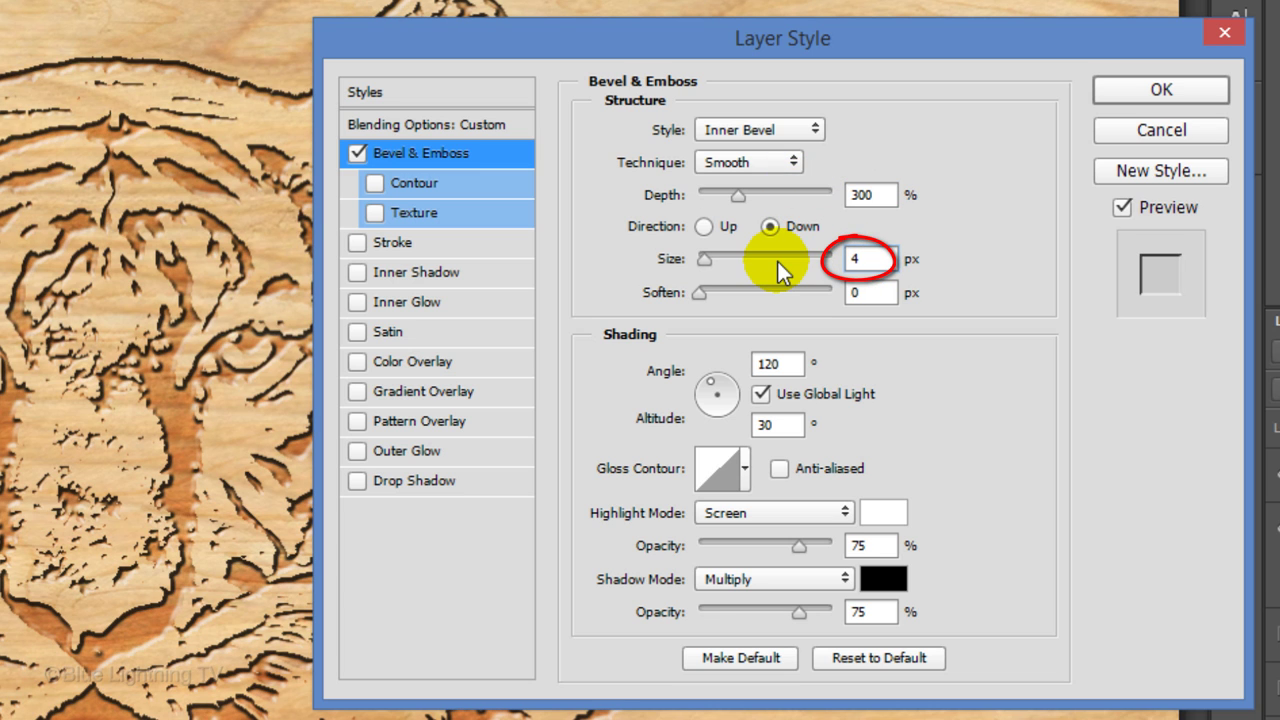
Step: Set bevel highlights to Linear Dodge (Add) 30% and shadows to Linear Burn 30%
left_click(790, 513)
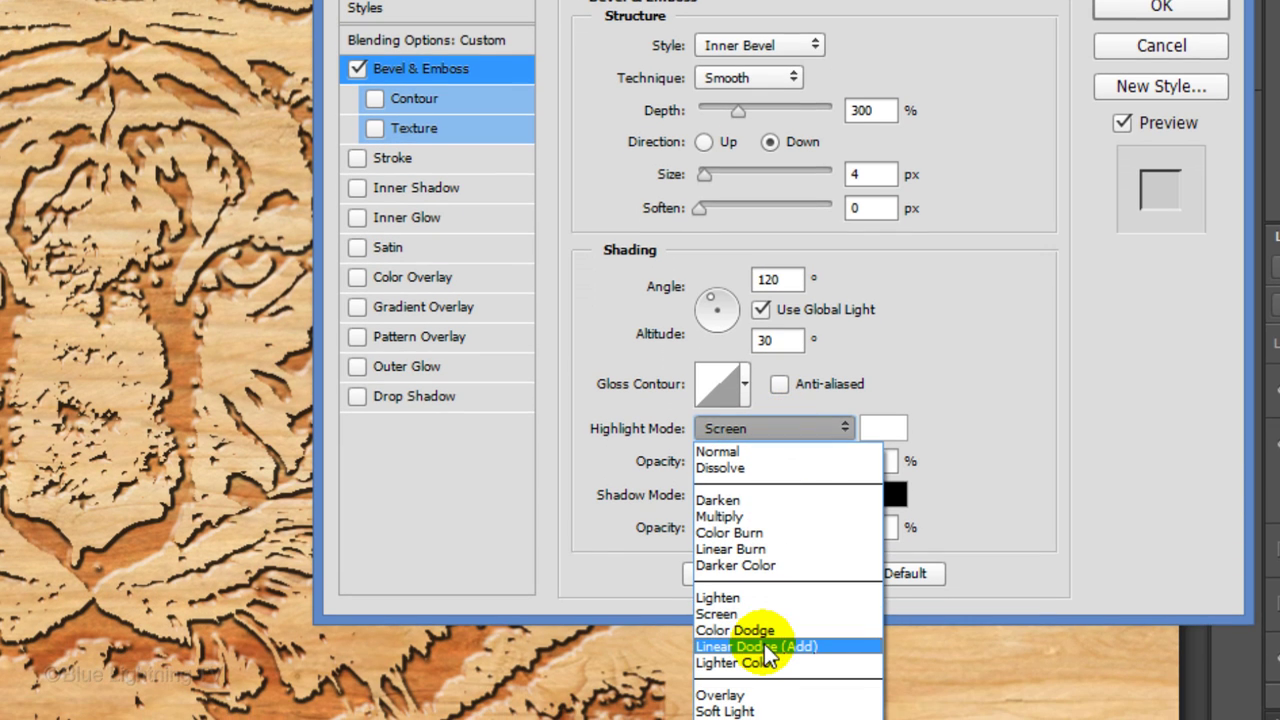
left_click(768, 647)
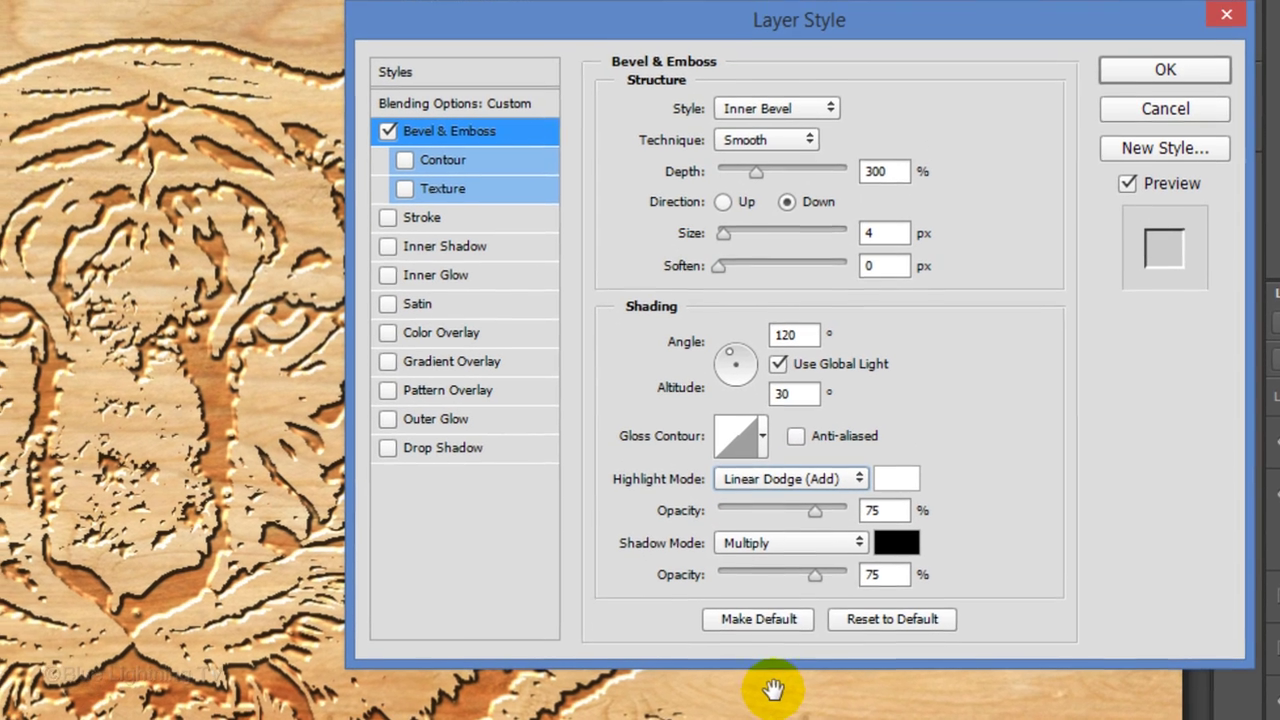
left_click(880, 461)
type("30")
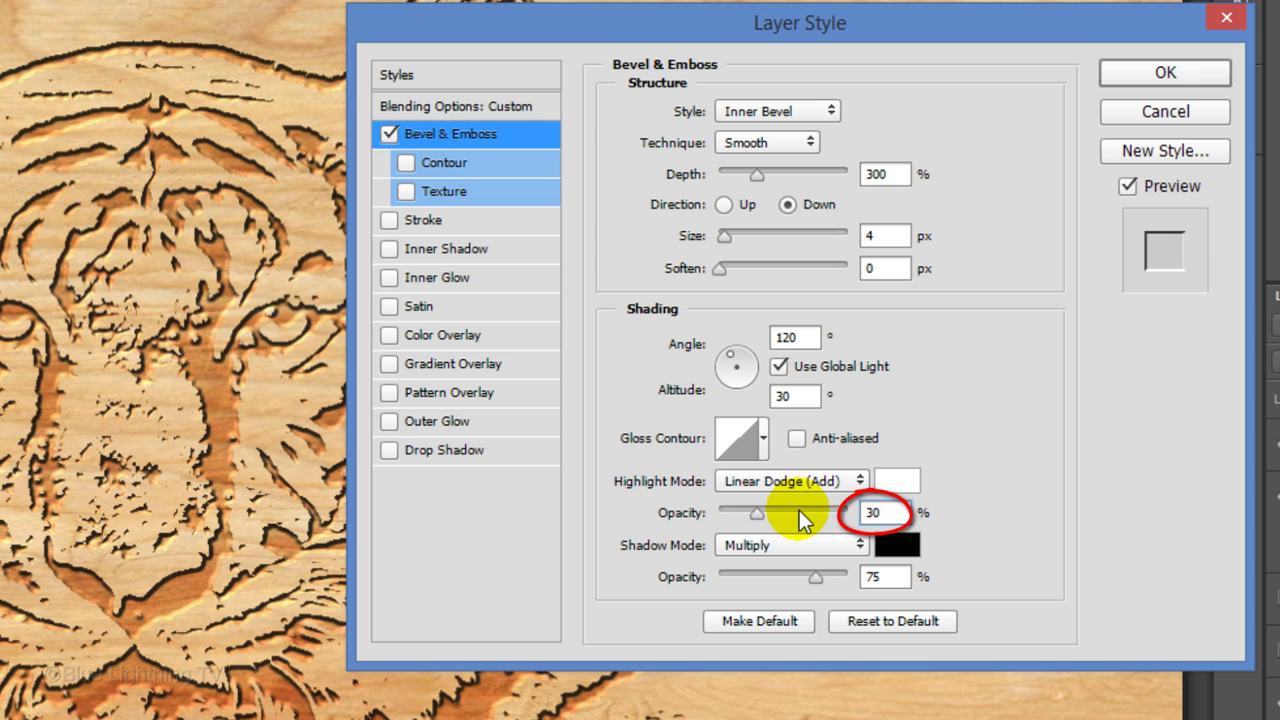
left_click(814, 543)
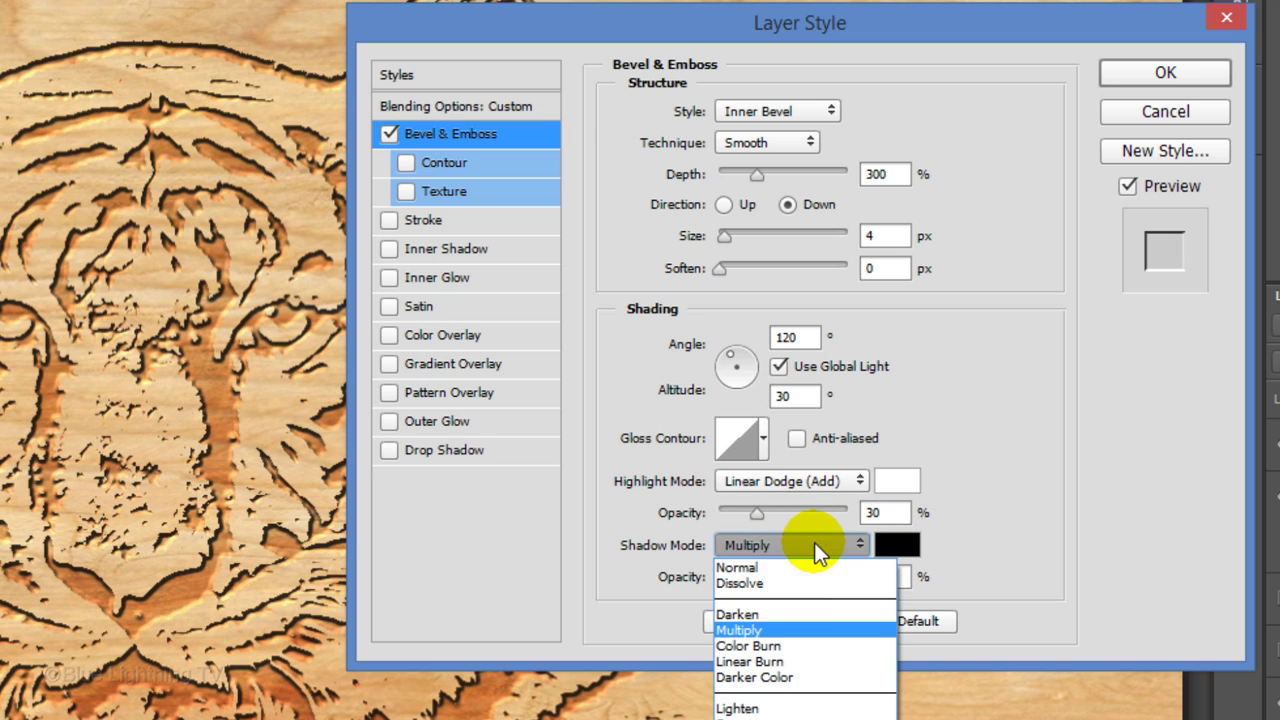
left_click(803, 662)
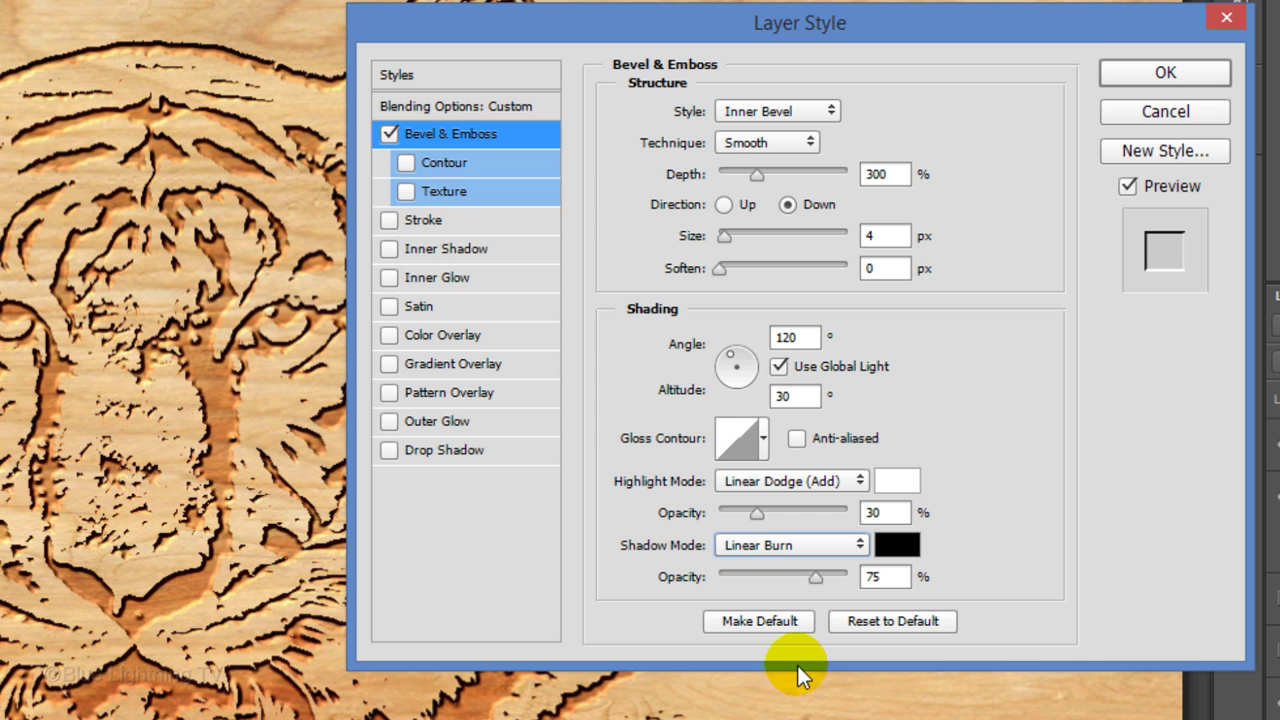
double_click(872, 577)
type("30")
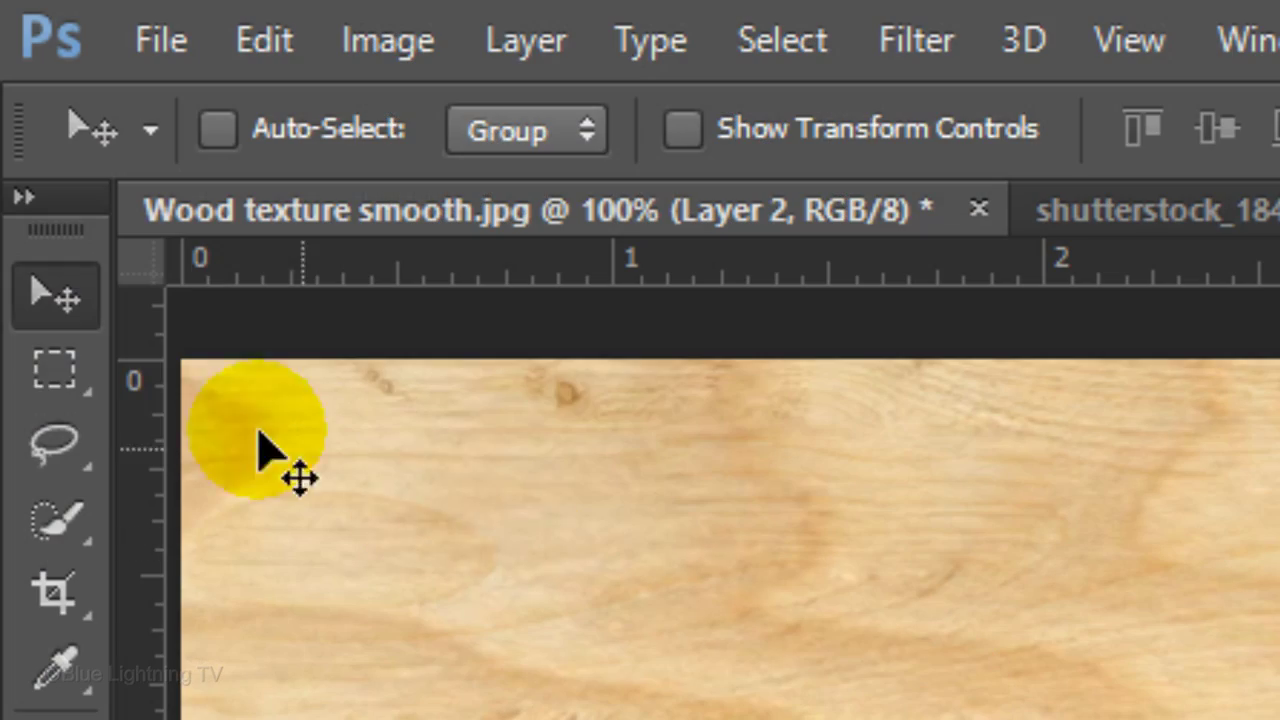
Step: Draw a tall rectangular marquee selection framing the tiger
left_click(55, 368)
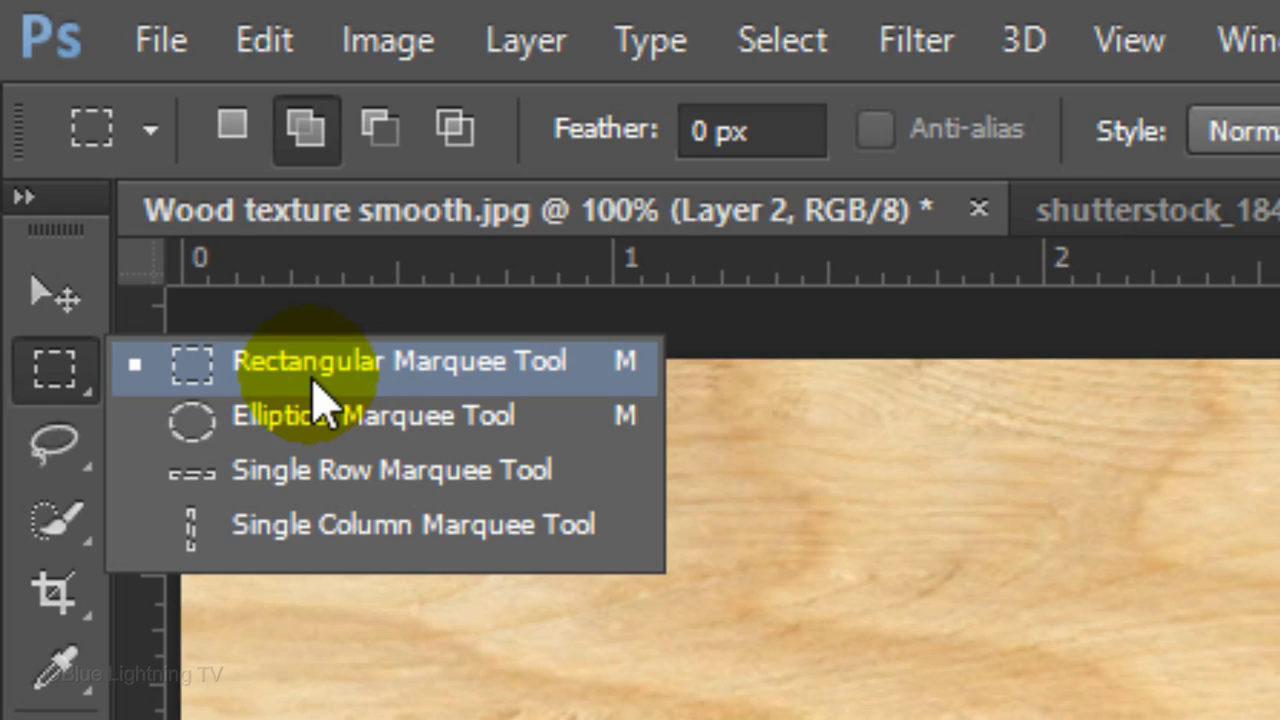
left_click(314, 382)
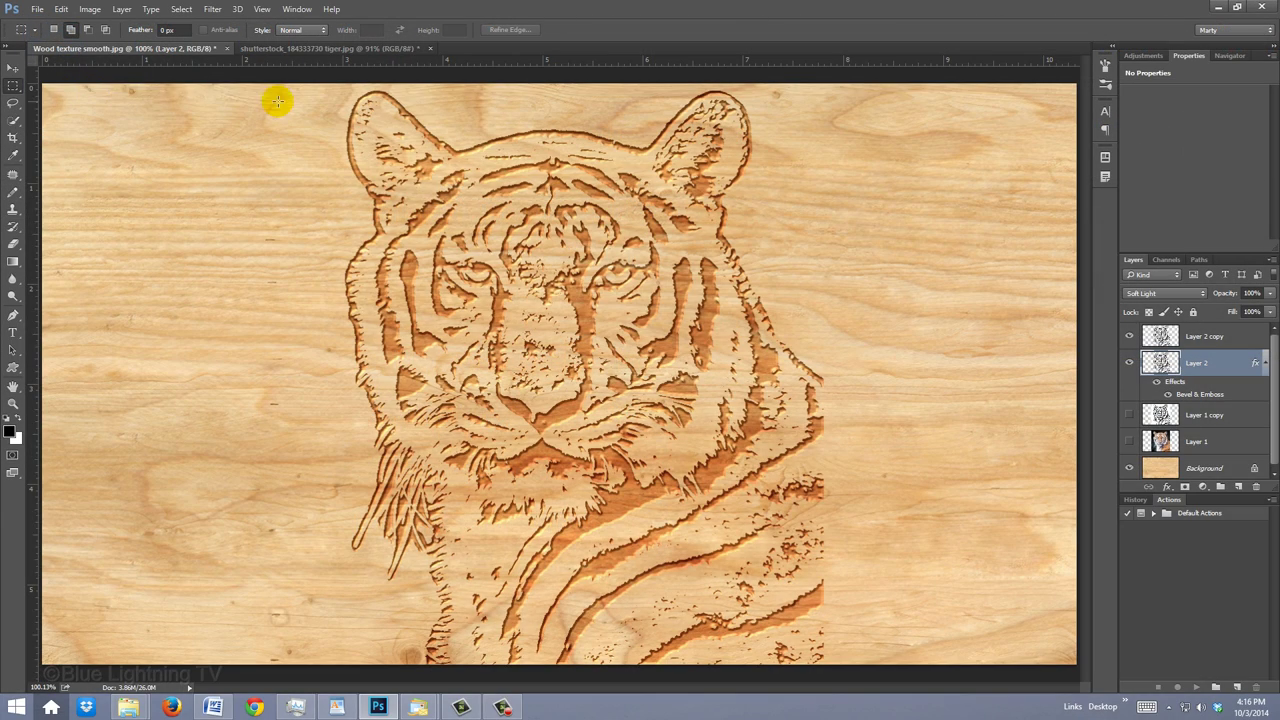
left_click_drag(318, 88, 820, 688)
left_click_drag(821, 690, 821, 690)
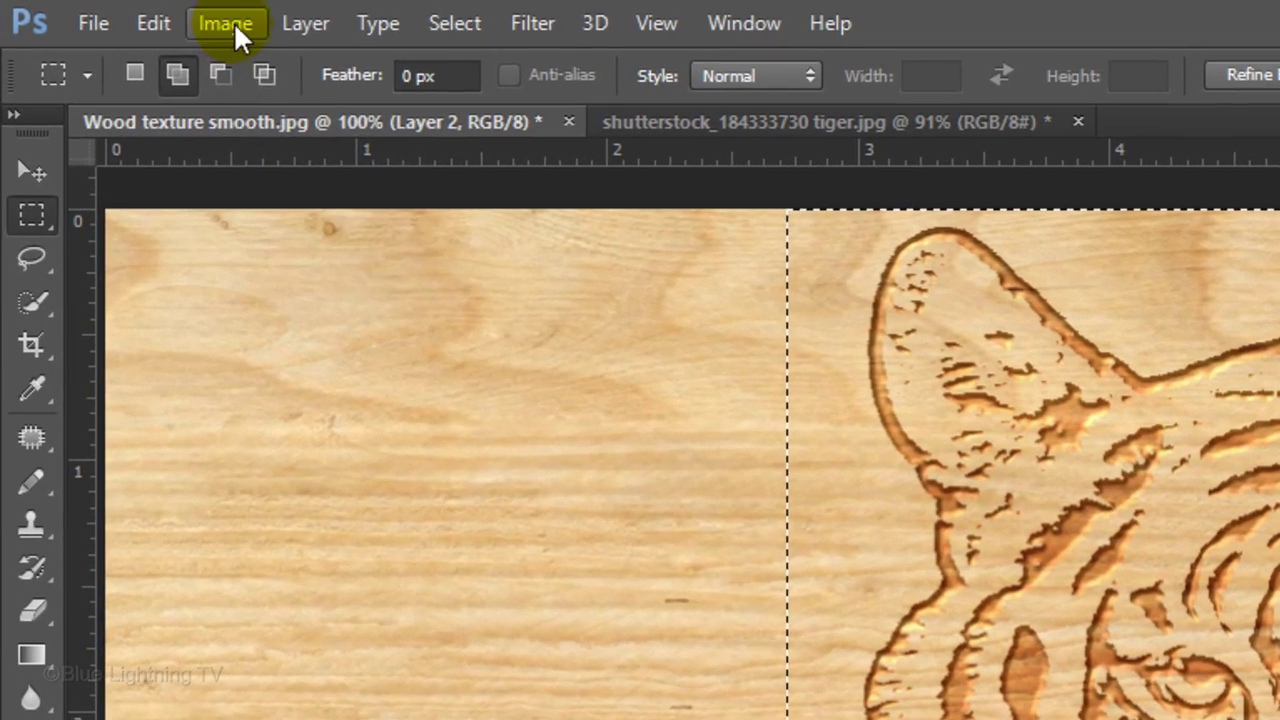
Step: Crop the canvas to the rectangle with Image > Crop and deselect
left_click(226, 23)
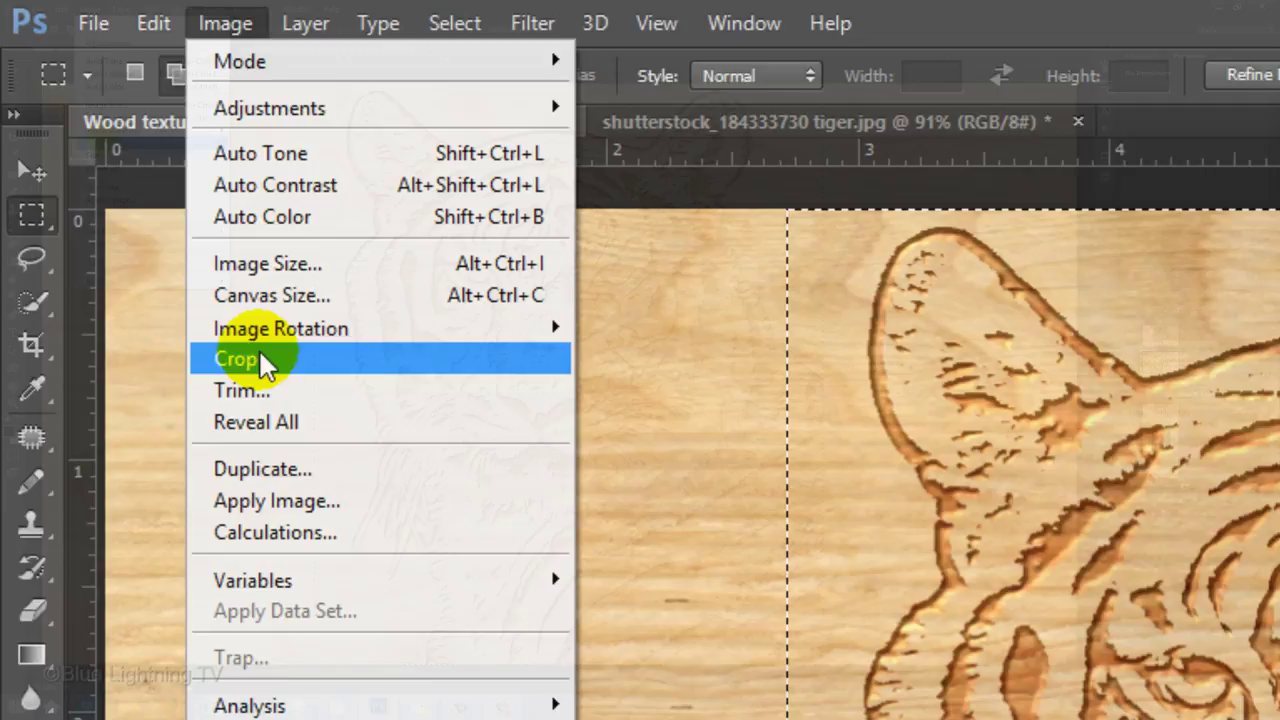
left_click(95, 143)
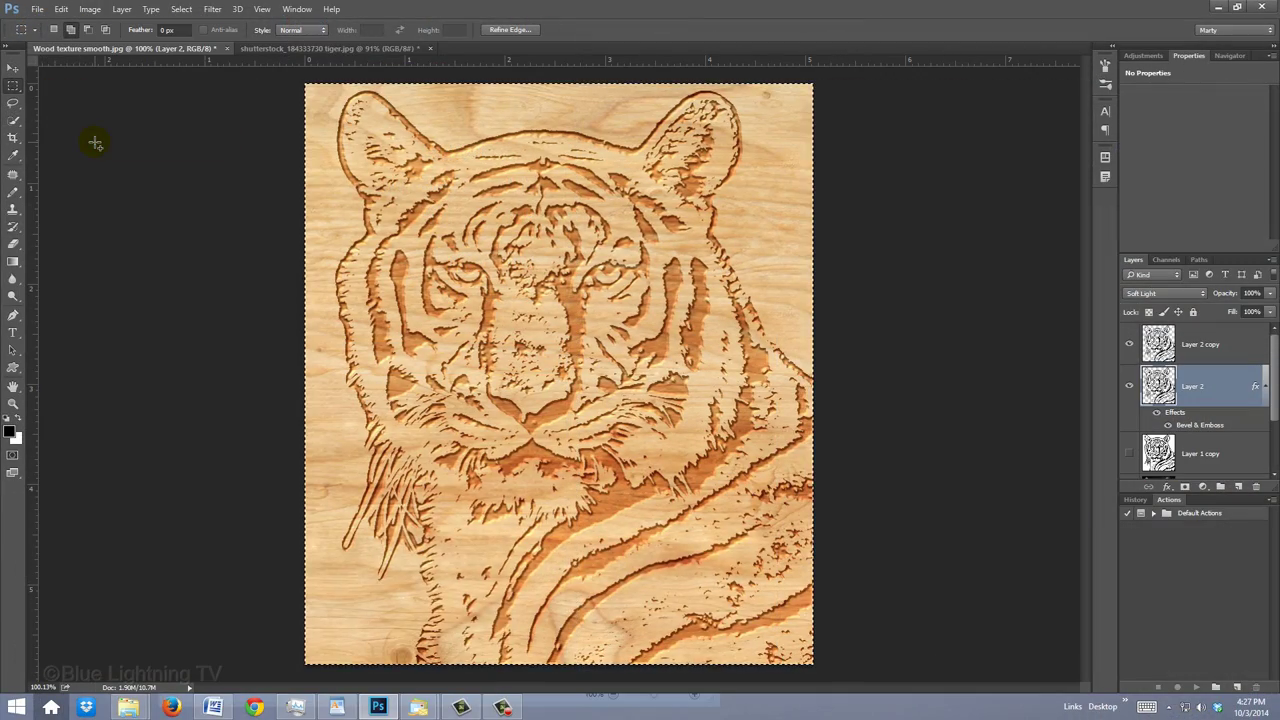
key("ctrl+d")
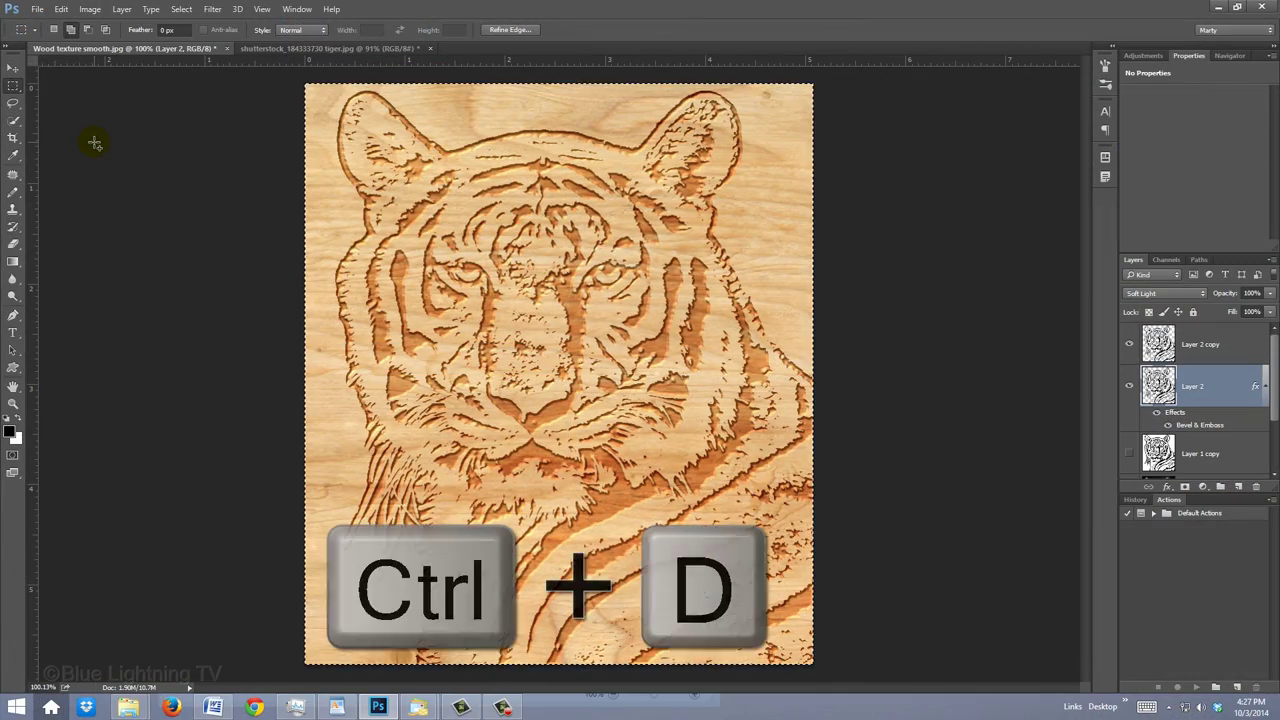